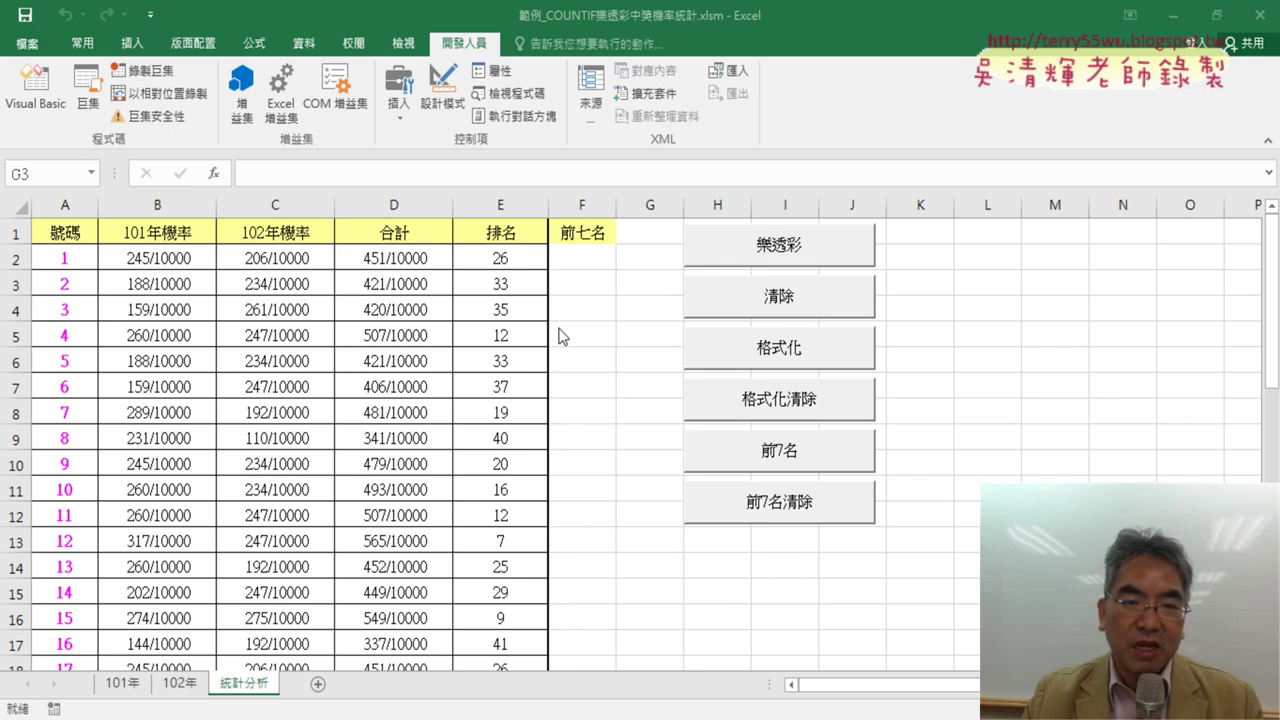
Step: Select the rank column E and run the macro that highlights the top 7 numbers
click(509, 206)
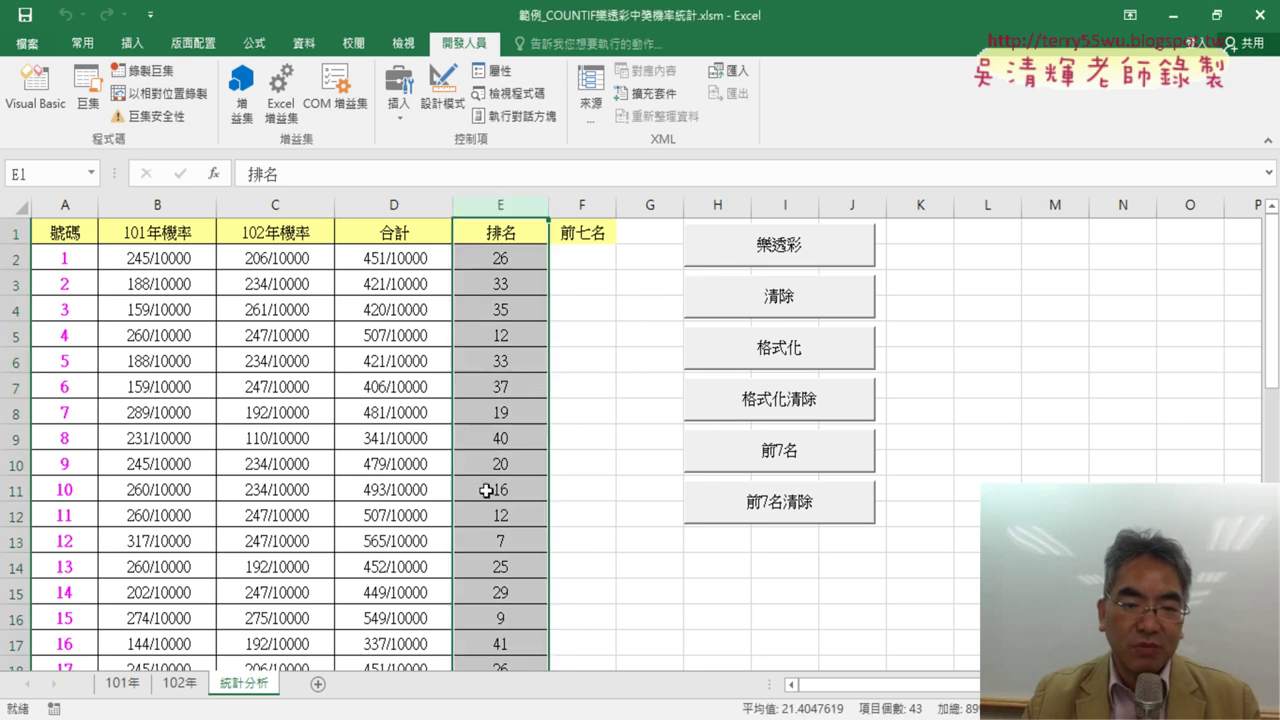
scroll(486, 512, down, 3)
scroll(490, 510, up, 3)
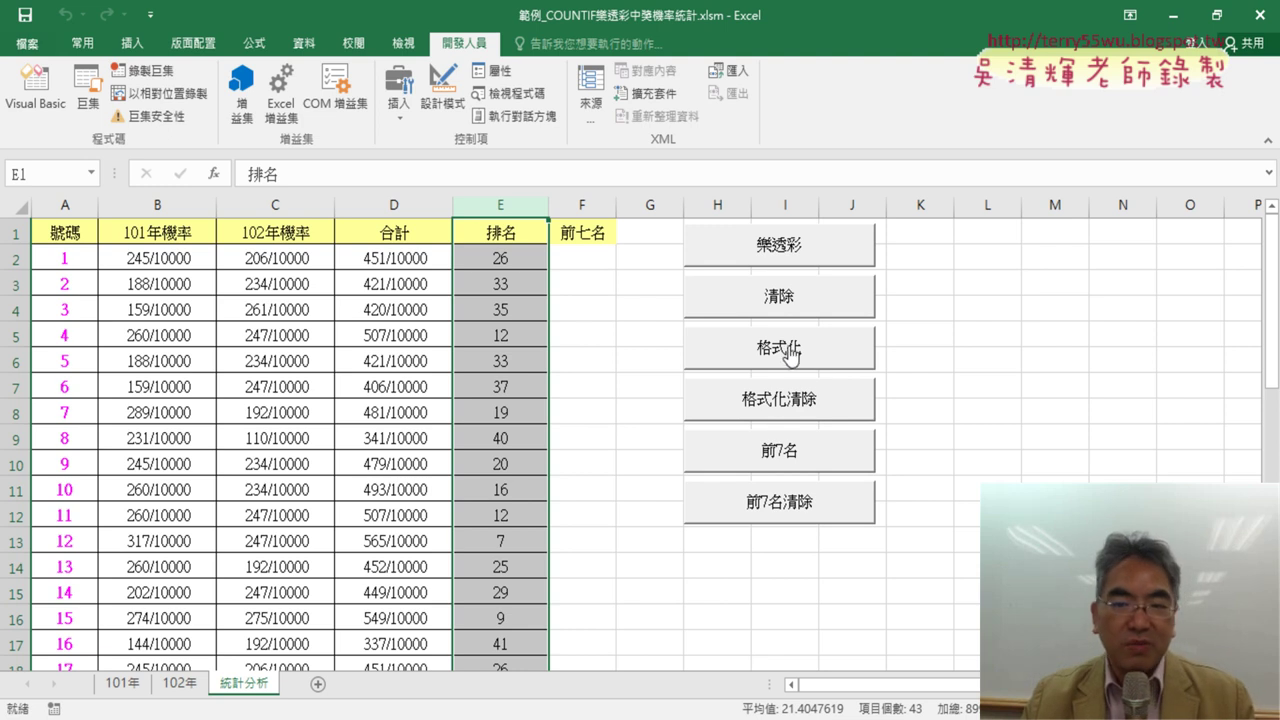
click(793, 358)
scroll(342, 441, down, 3)
scroll(491, 354, up, 2)
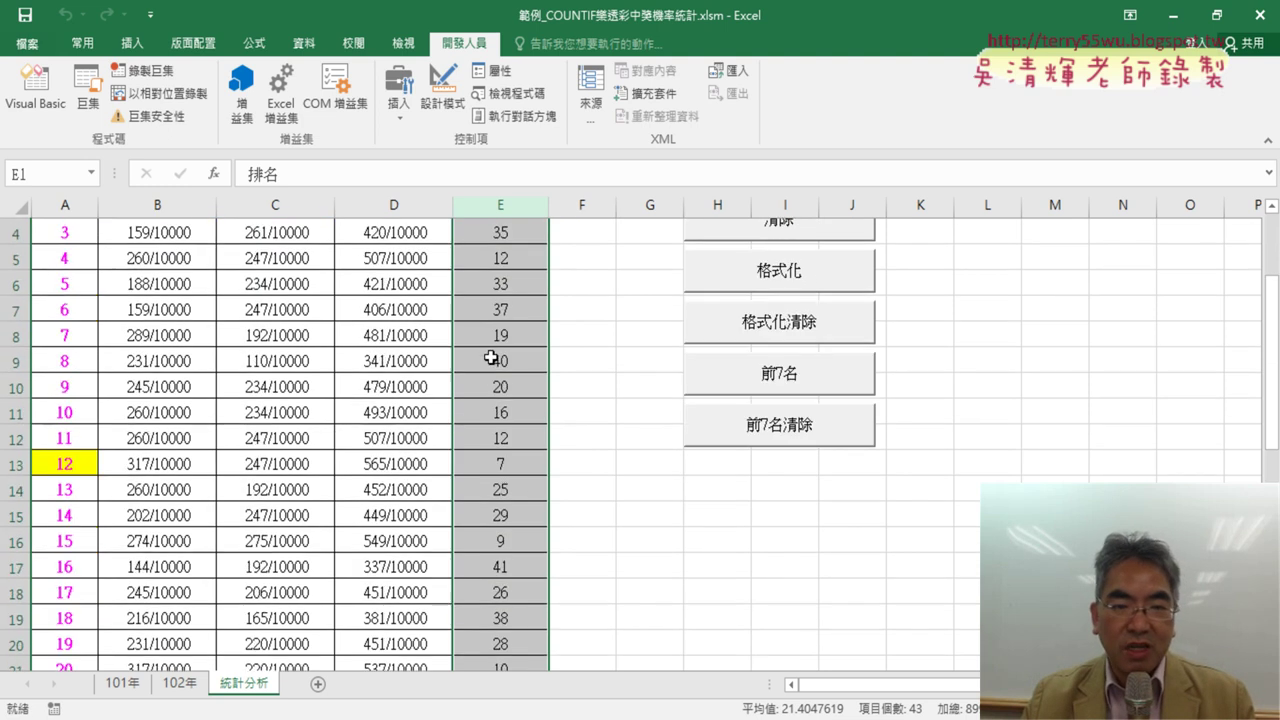
scroll(296, 425, down, 2)
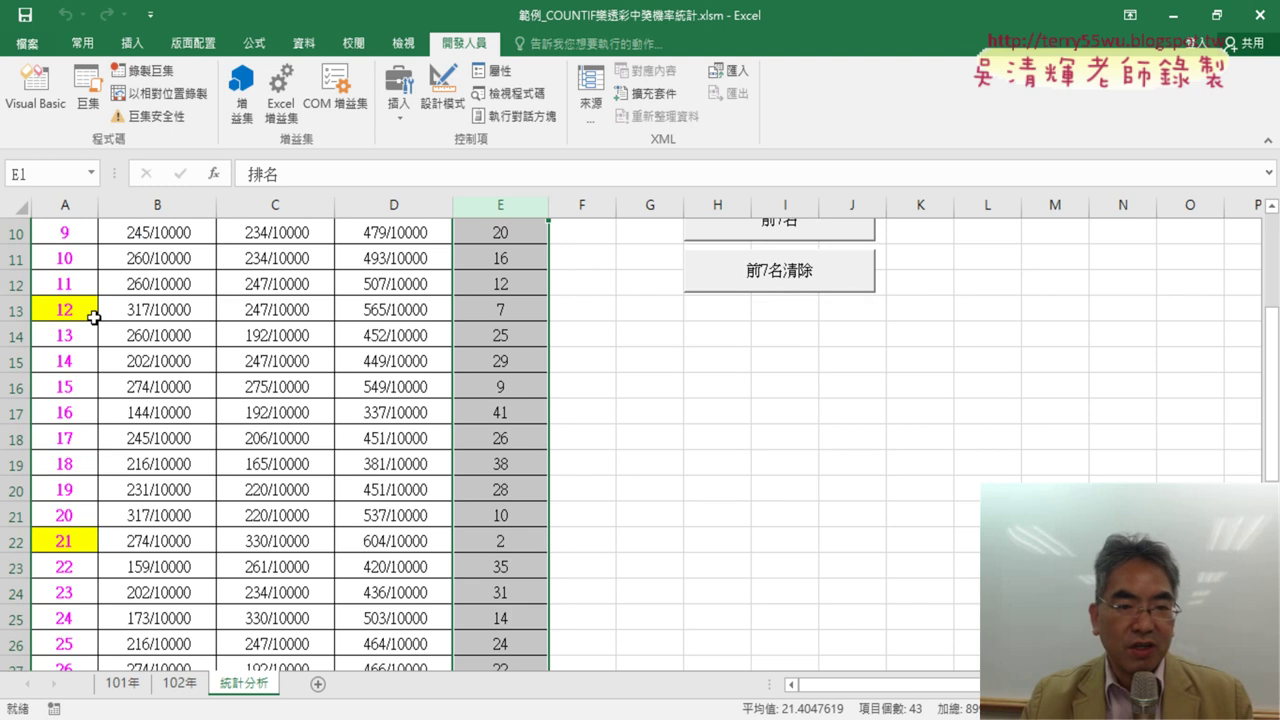
Step: Check highlighted numbers 12, 21 and 39 in column A against their rank formulas in column E
click(497, 312)
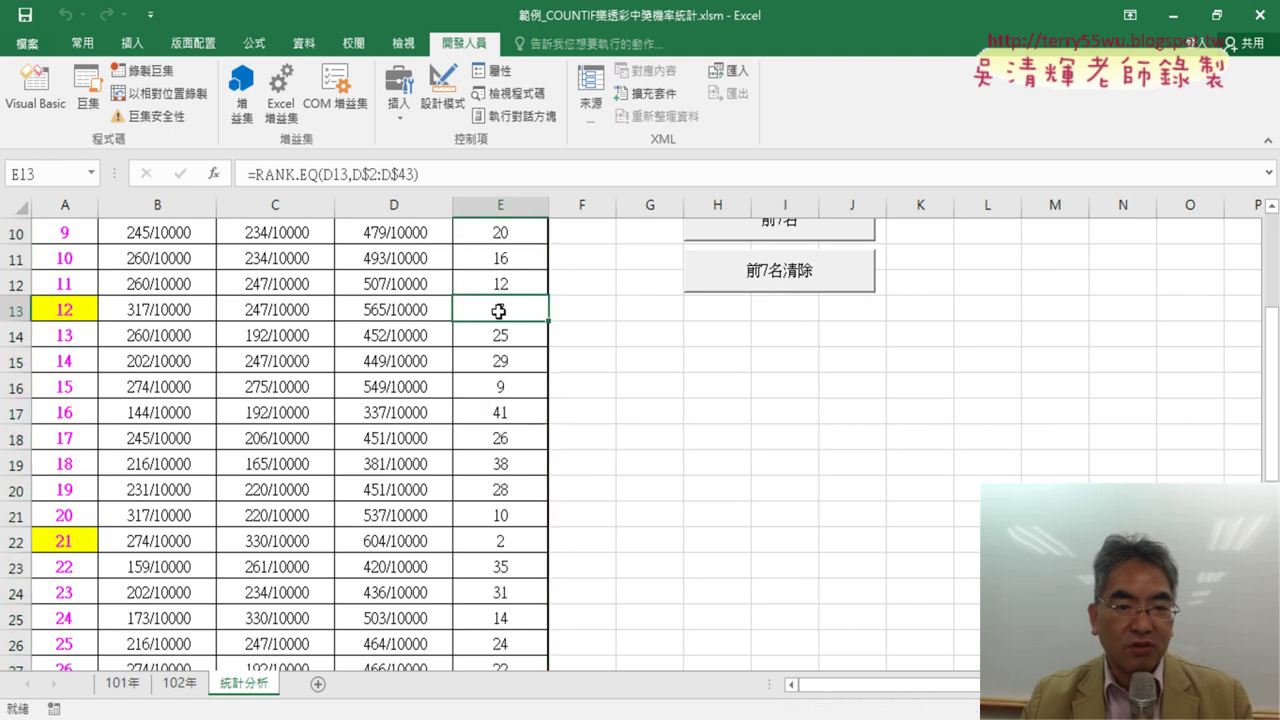
click(66, 313)
click(57, 543)
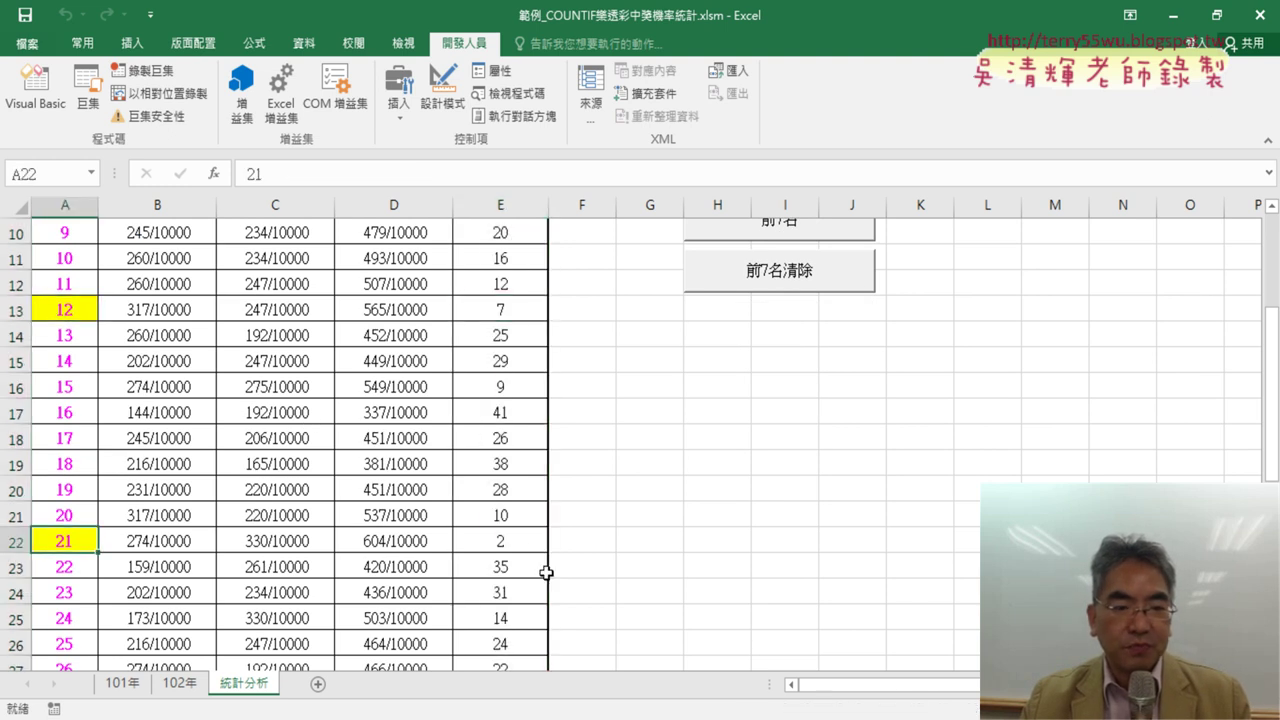
click(515, 540)
scroll(512, 535, down, 2)
scroll(512, 535, down, 1)
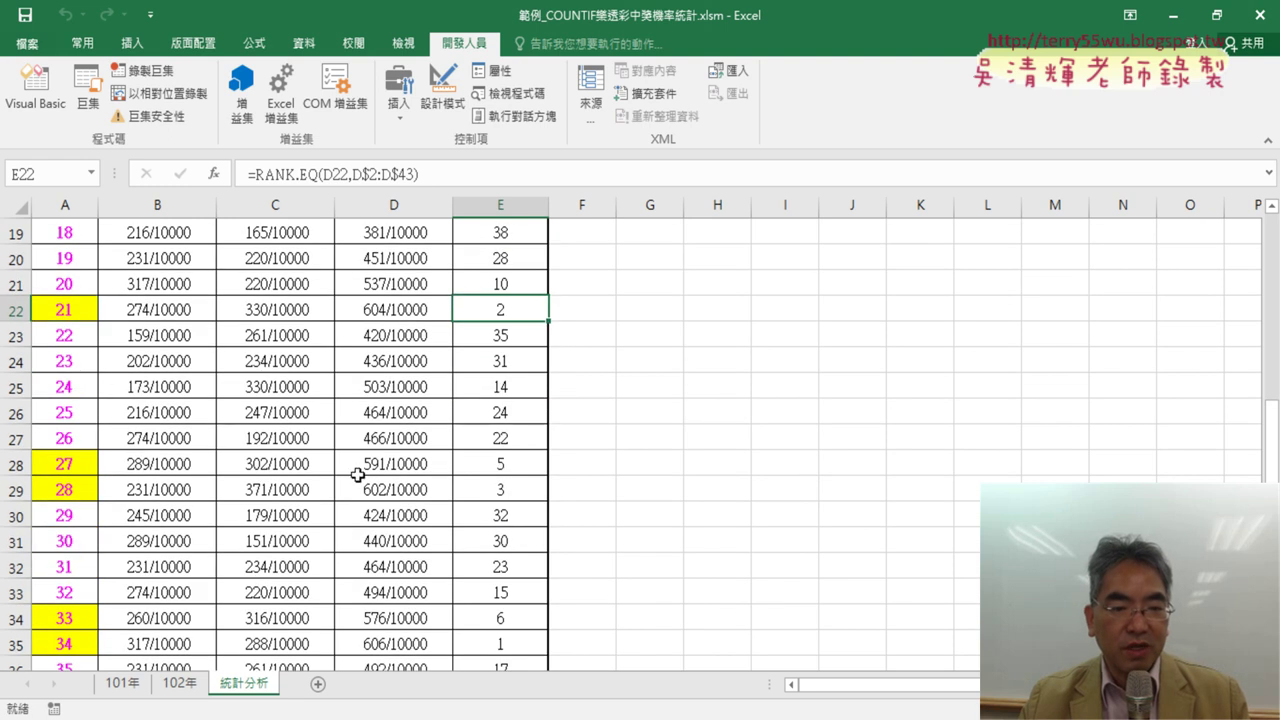
drag(495, 468, 110, 483)
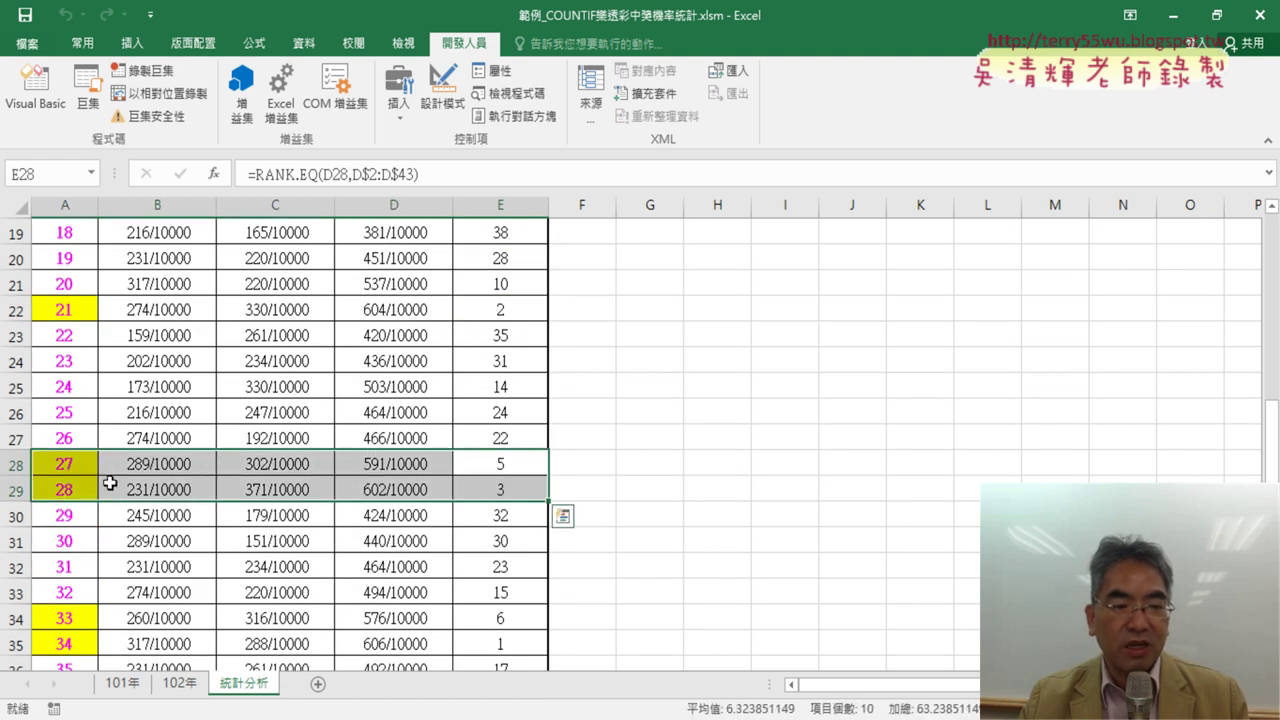
scroll(100, 482, down, 2)
scroll(150, 494, down, 2)
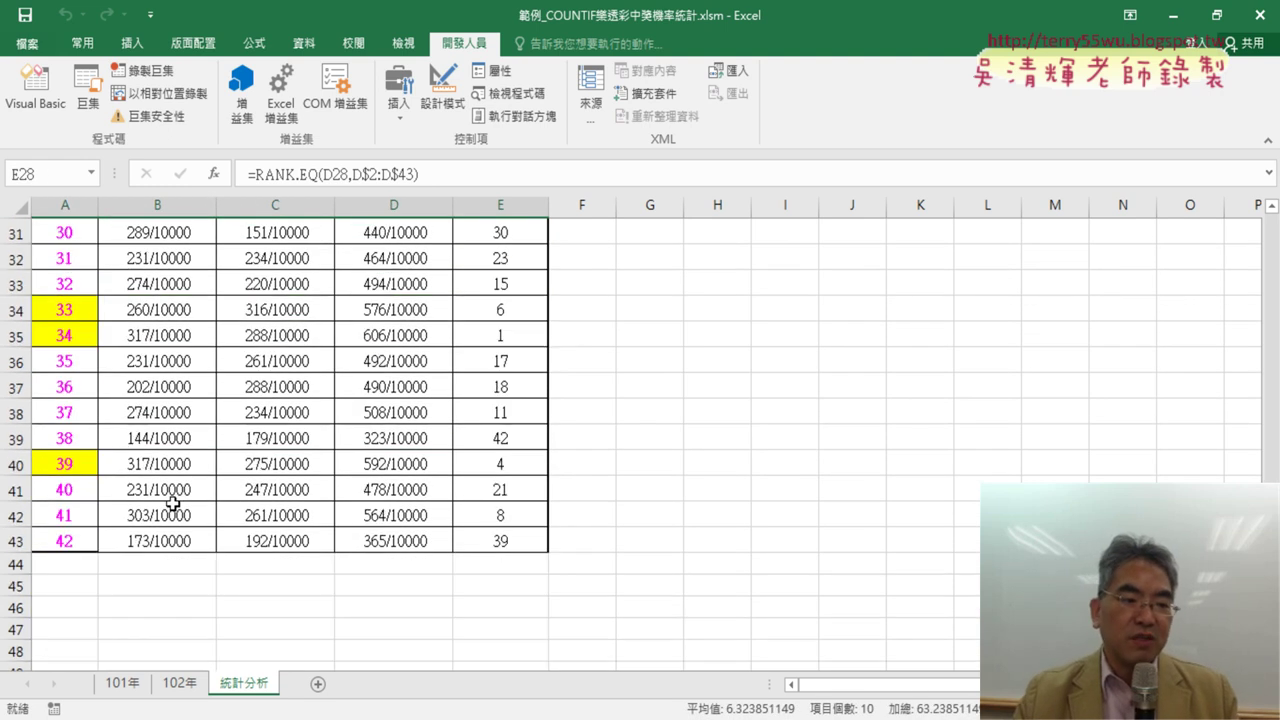
click(76, 460)
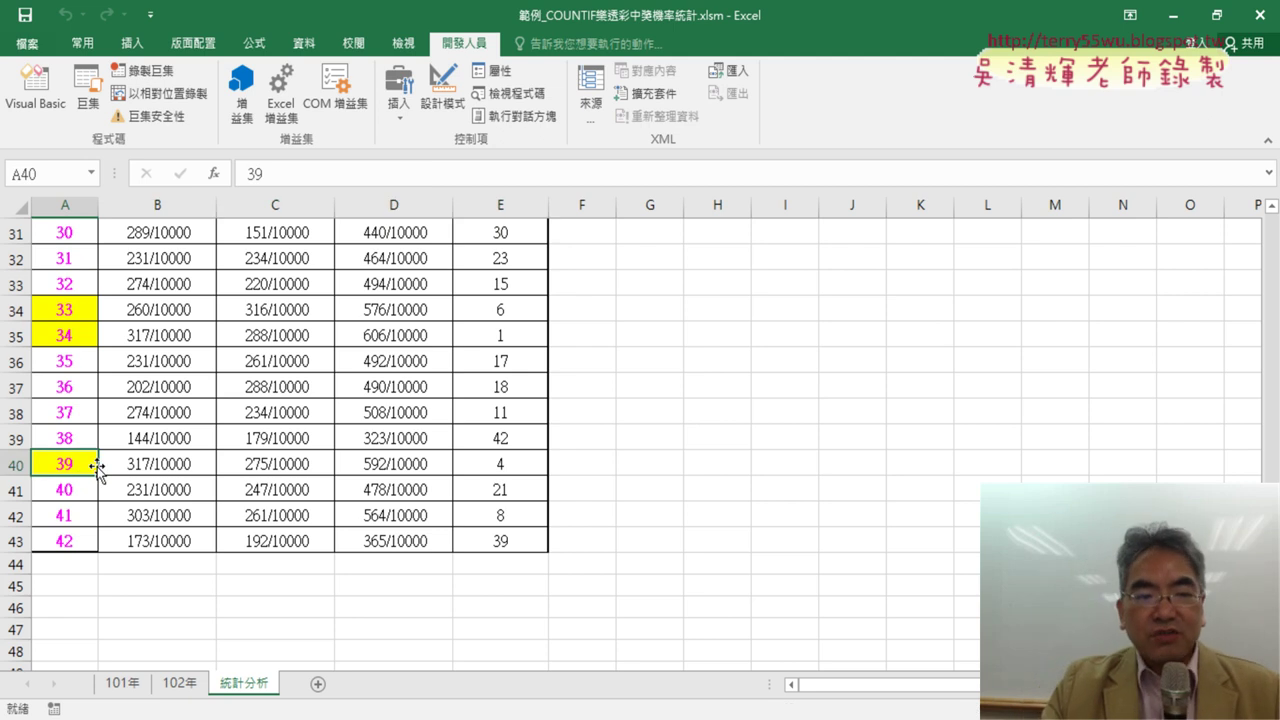
Step: Return to the top of the sheet and open Conditional Formatting on the Home (常用) tab
scroll(97, 467, up, 5)
scroll(97, 467, up, 4)
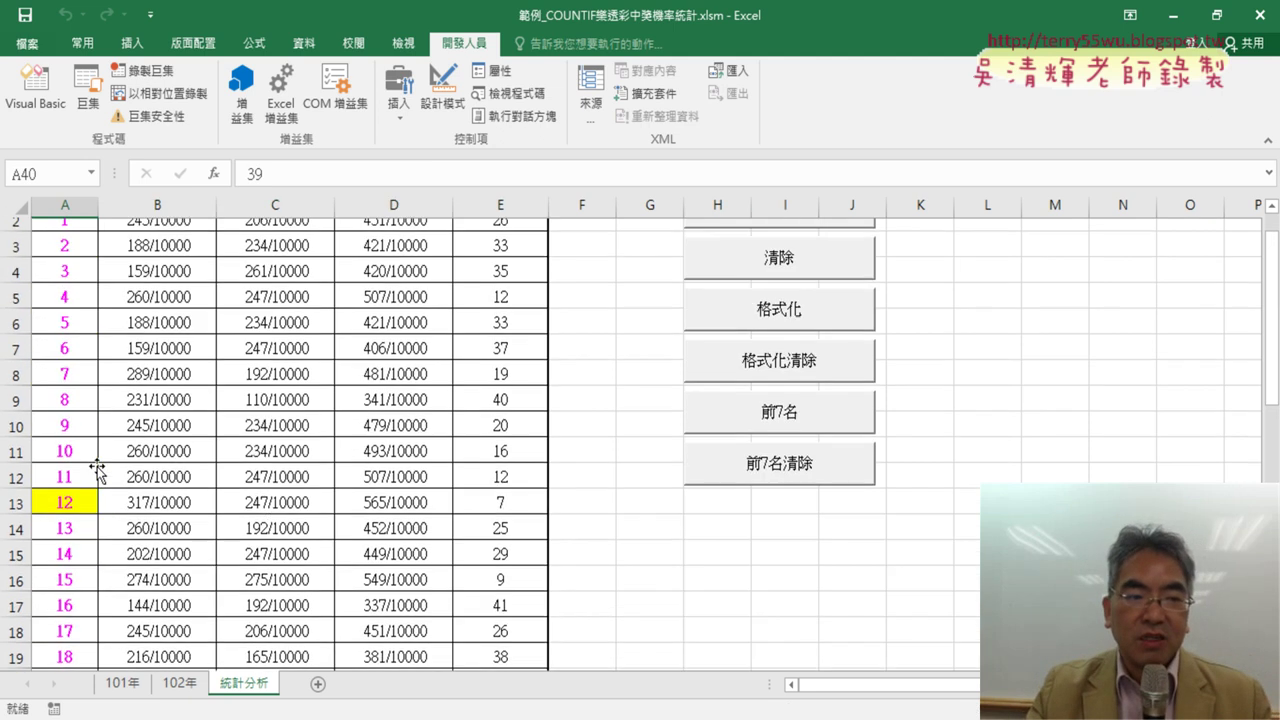
scroll(97, 467, up, 1)
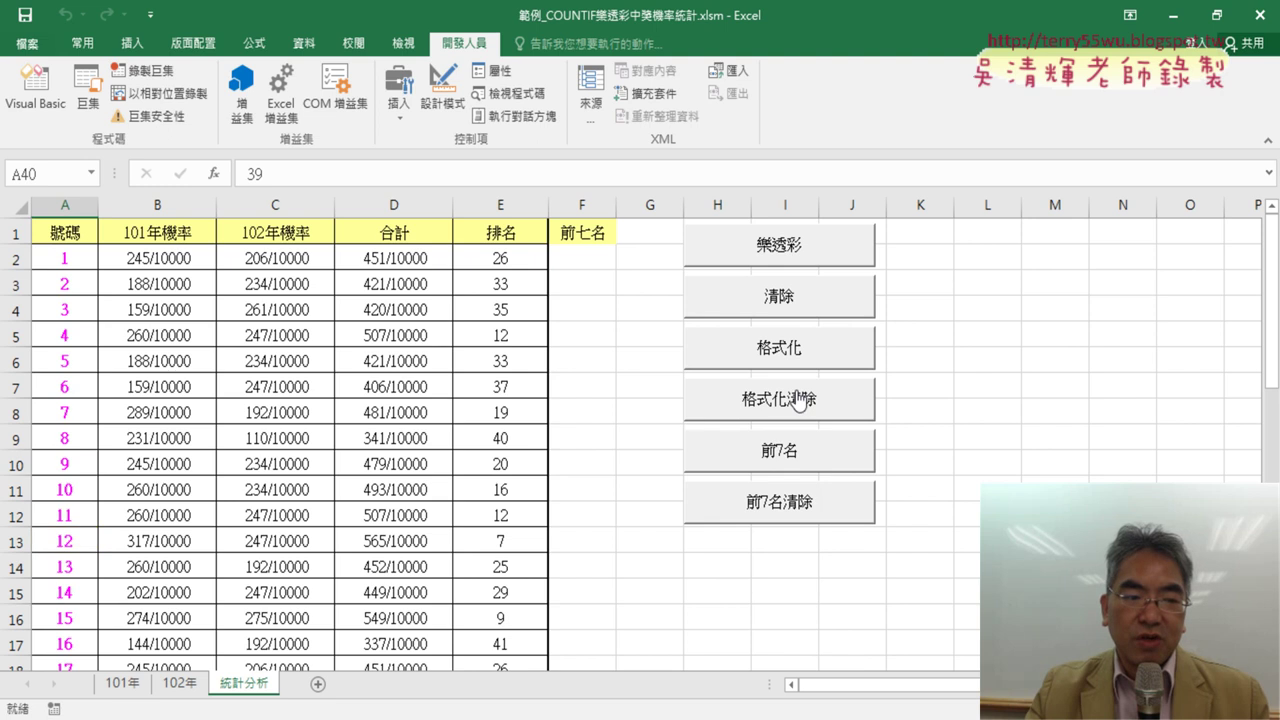
scroll(343, 466, down, 4)
scroll(314, 469, down, 2)
scroll(314, 469, down, 1)
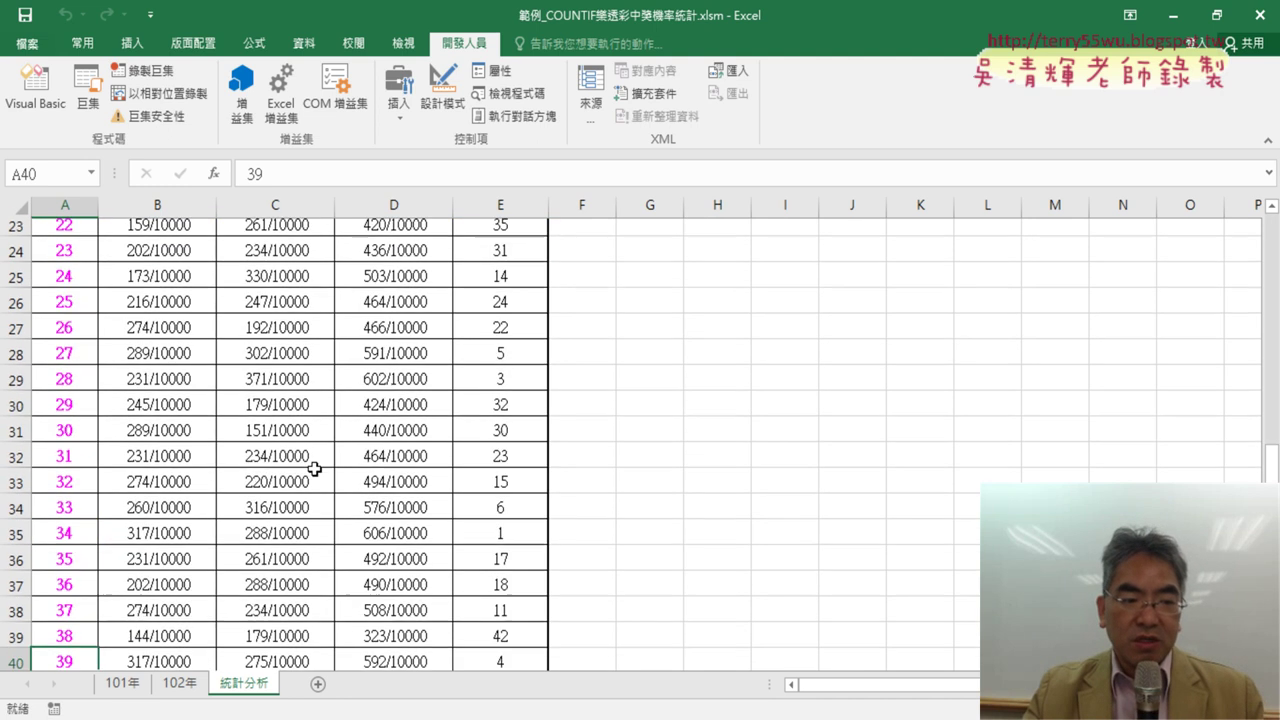
scroll(314, 469, up, 2)
scroll(314, 469, up, 4)
scroll(314, 469, up, 2)
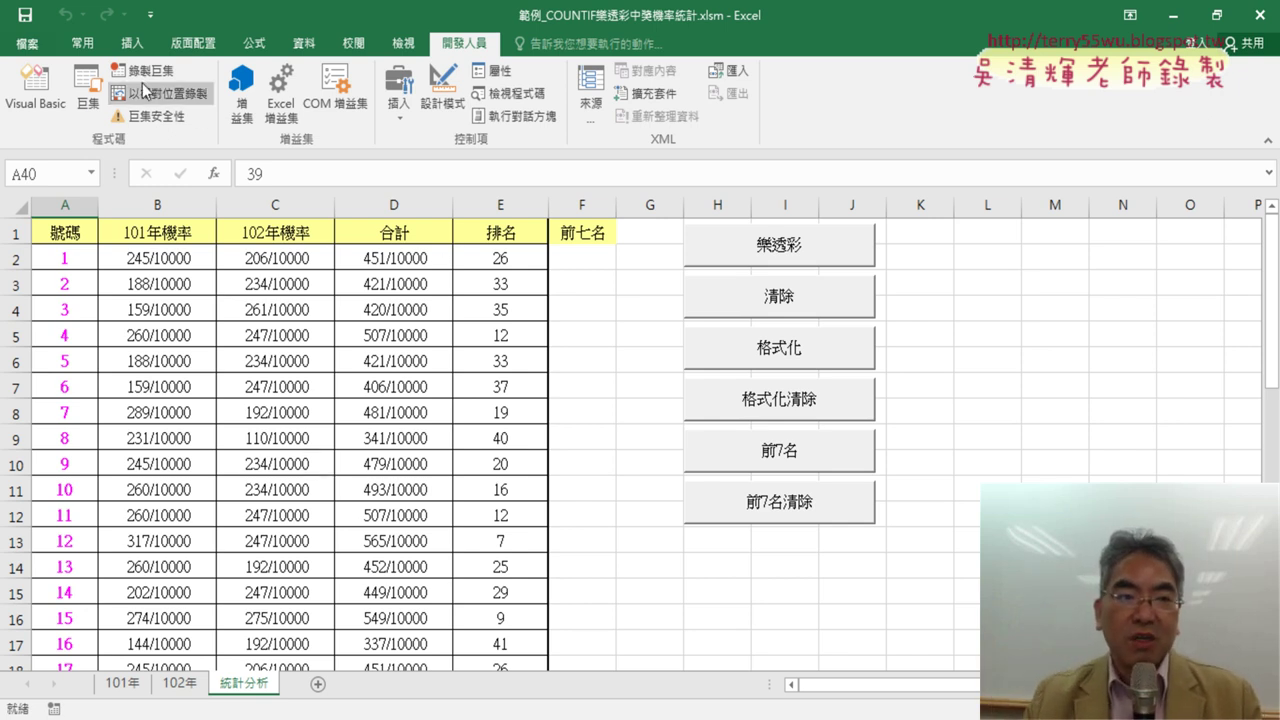
click(90, 45)
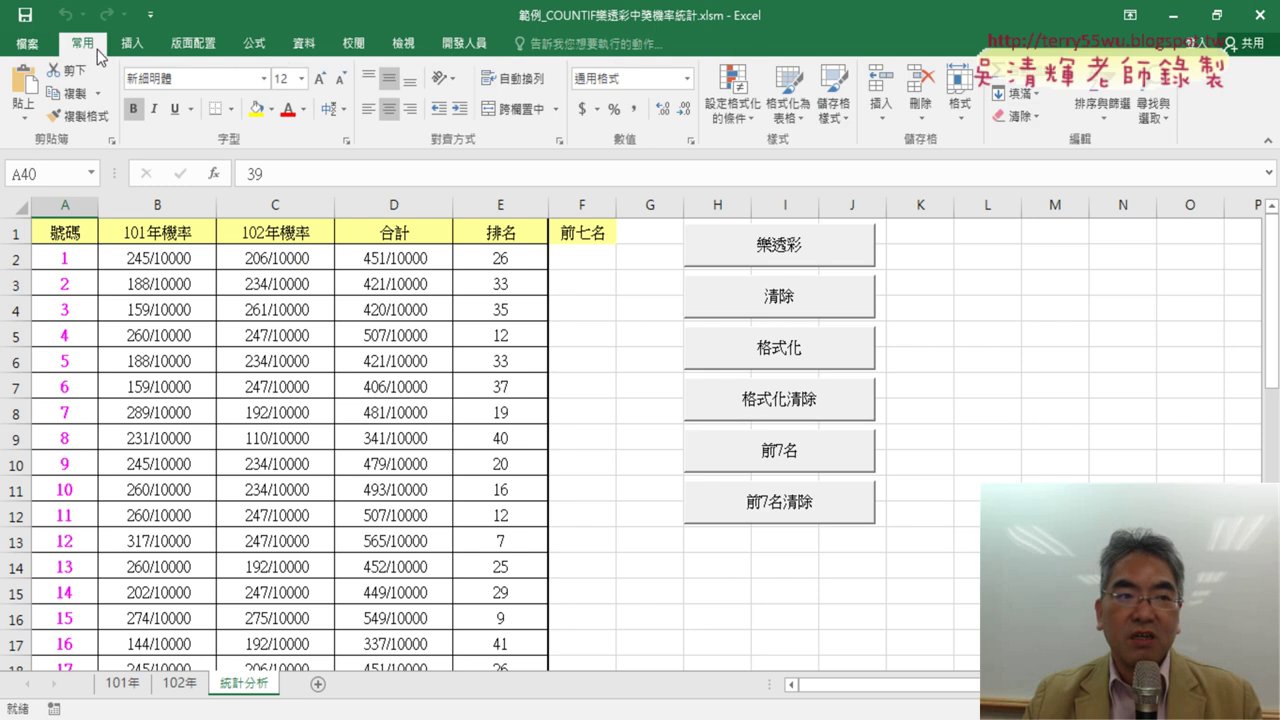
click(747, 116)
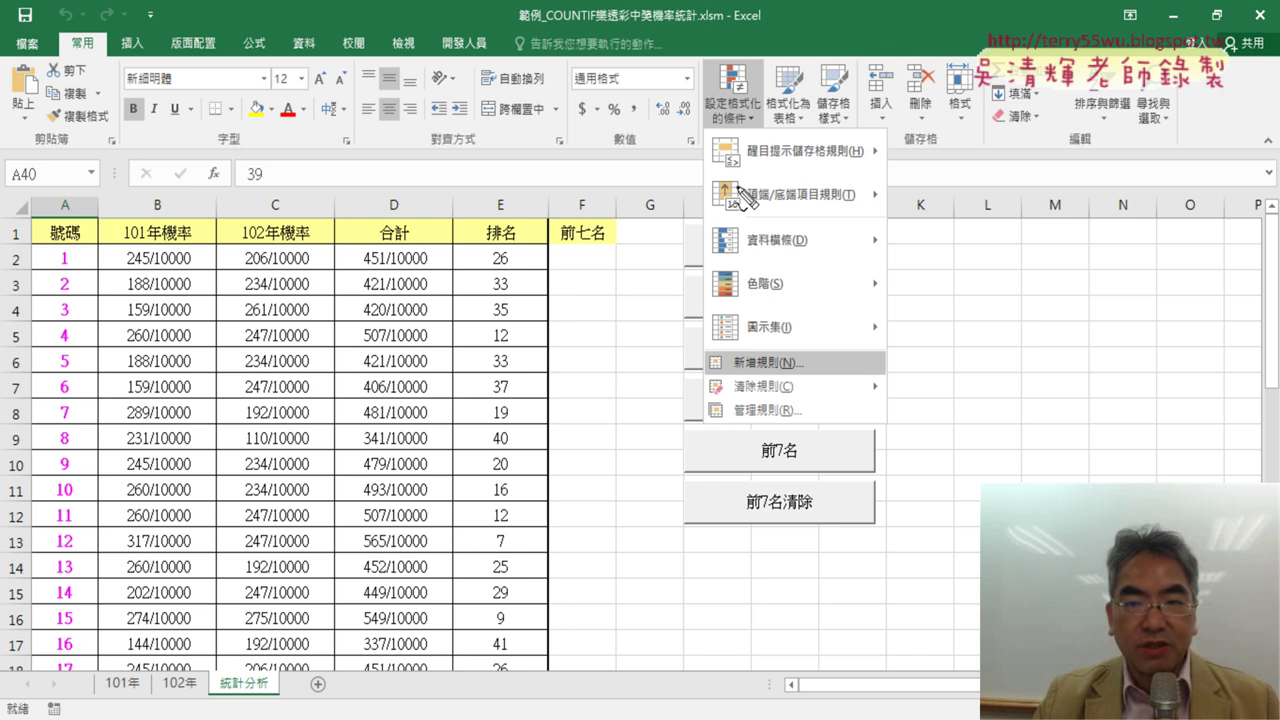
Step: Mark Conditional Formatting and 新增規則 in red, clear the marks, then start a new rule
drag(755, 160, 760, 140)
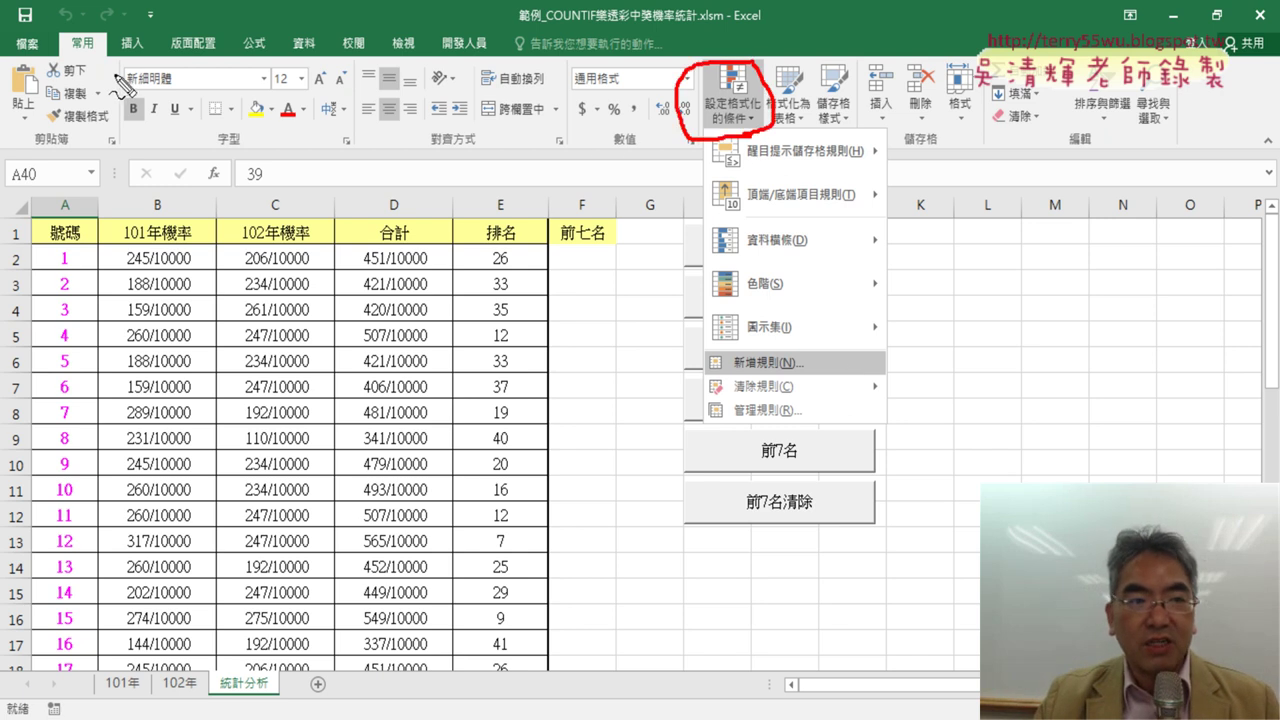
drag(122, 22, 128, 45)
mouse_move(810, 380)
mouse_down()
mouse_move(698, 350)
mouse_move(818, 376)
mouse_up()
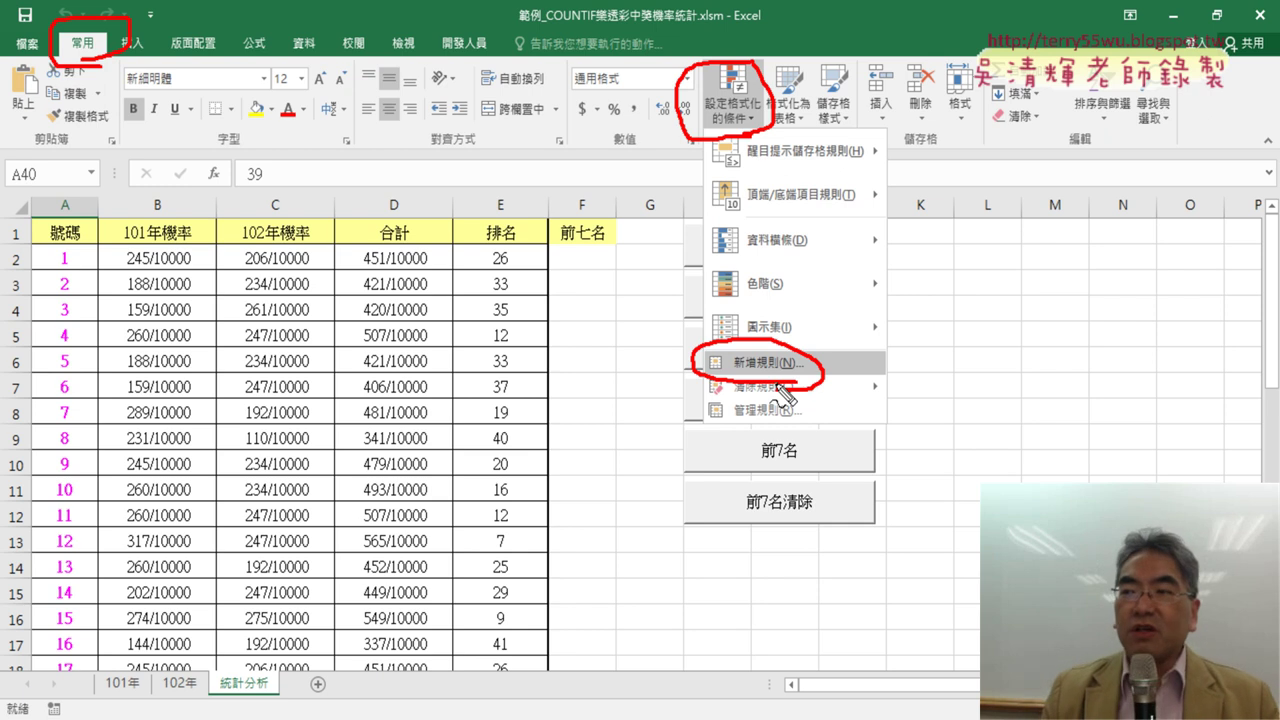
key(Escape)
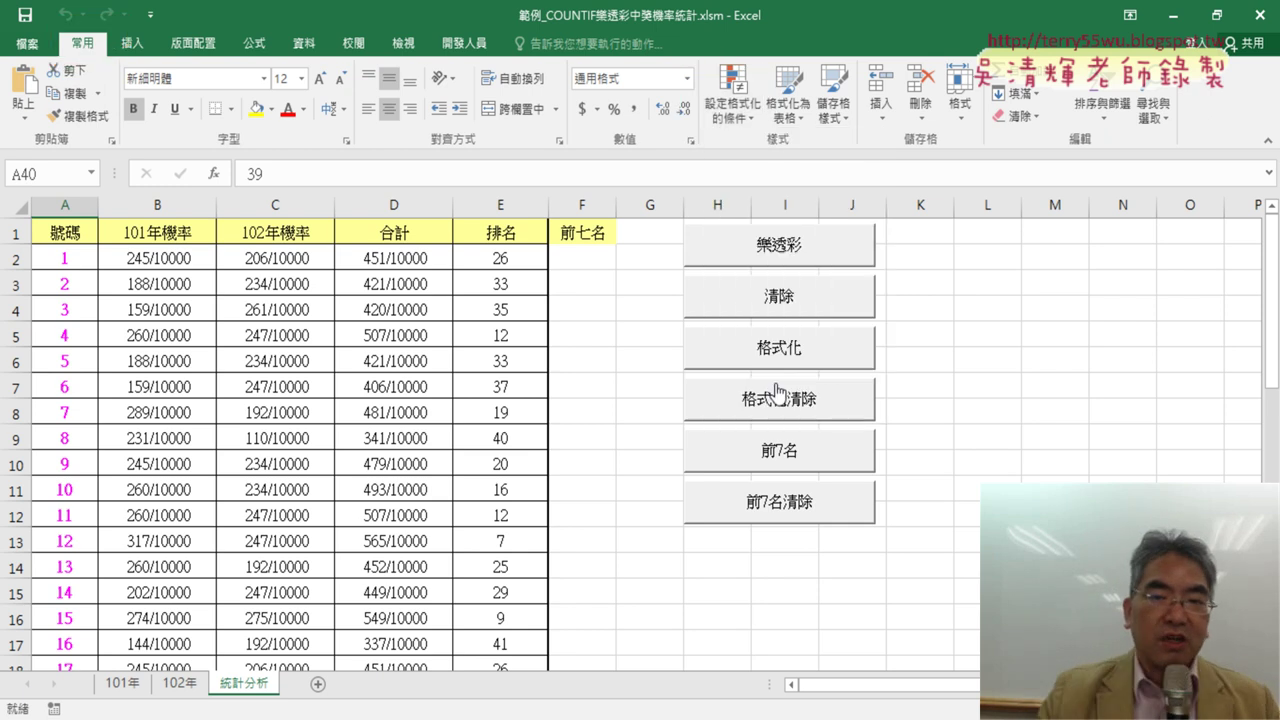
click(733, 95)
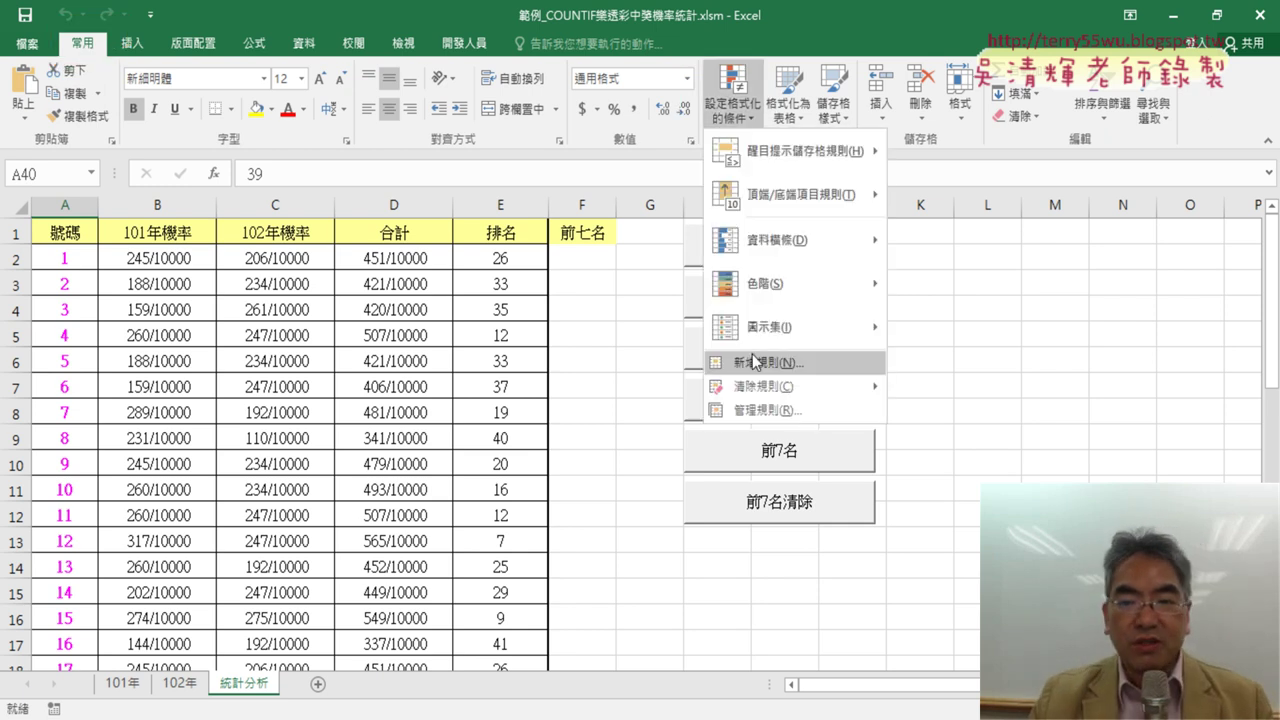
click(755, 362)
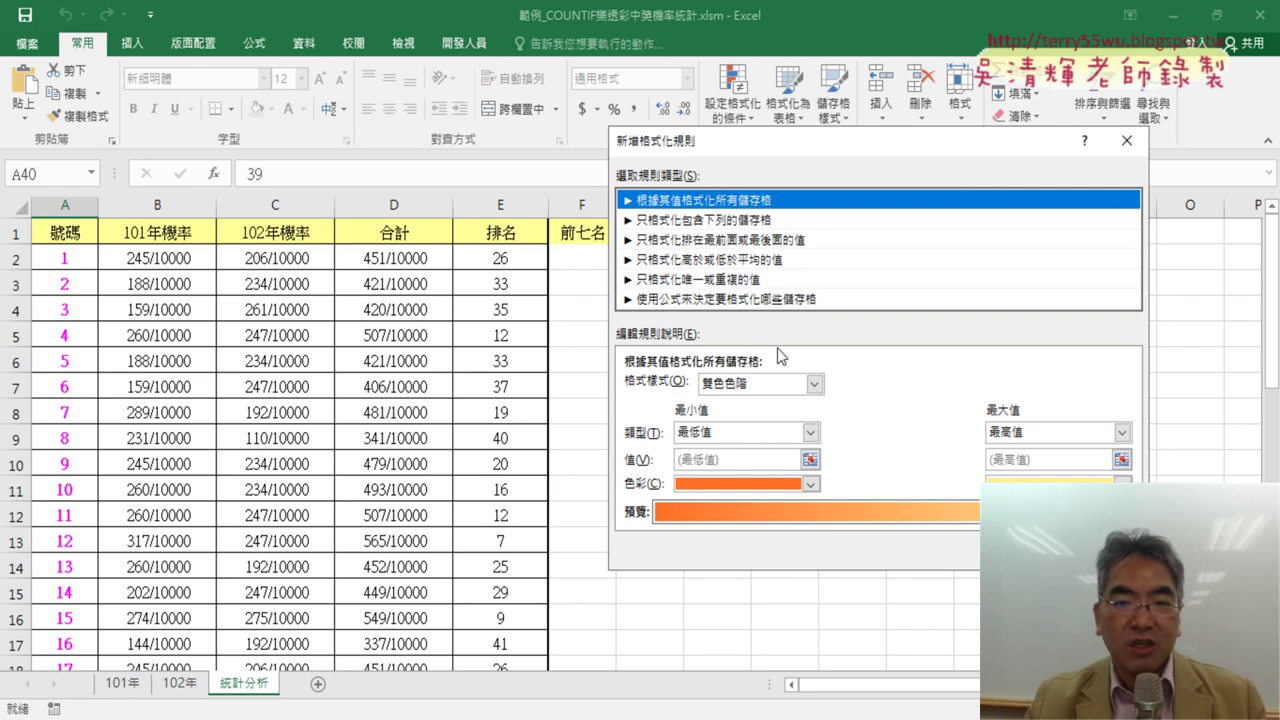
Step: Preview rule types down to 使用公式來決定要格式化哪些儲存格, then cancel without adding a rule
click(706, 220)
click(706, 240)
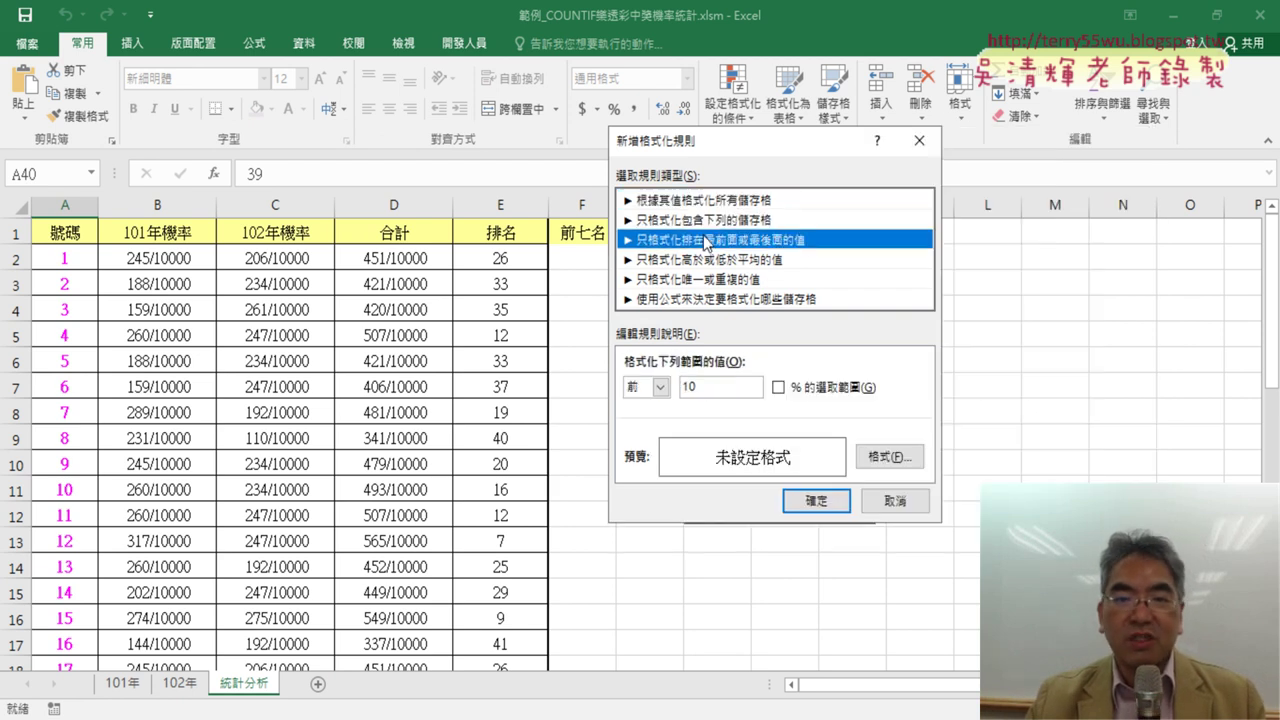
click(686, 299)
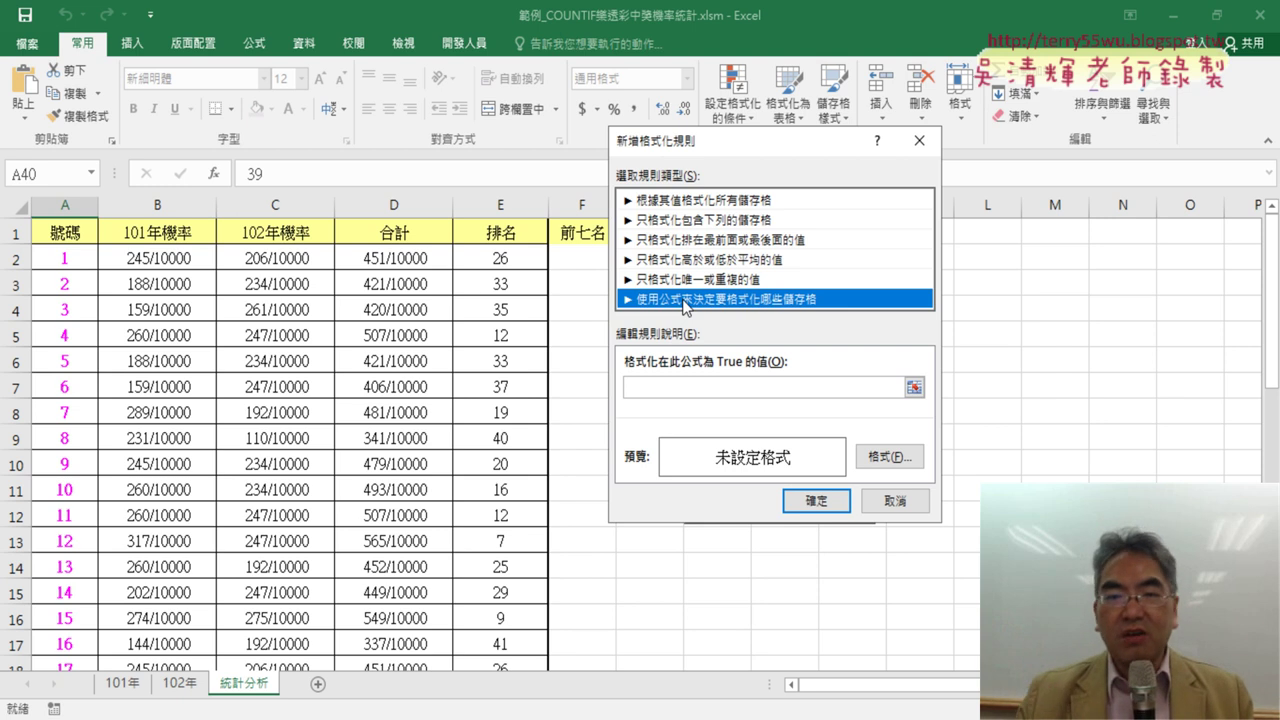
click(898, 503)
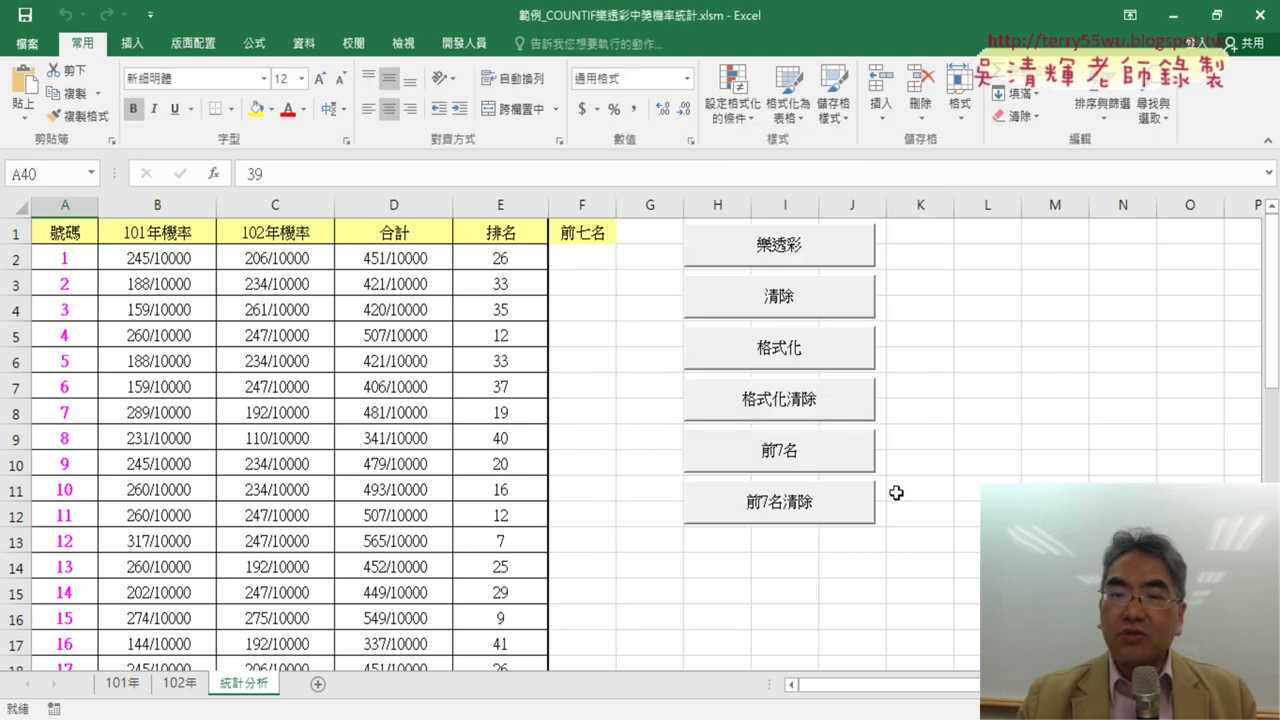
Step: Select the numbers A2:A43 in column A using Ctrl+Shift+Down from A2
click(738, 108)
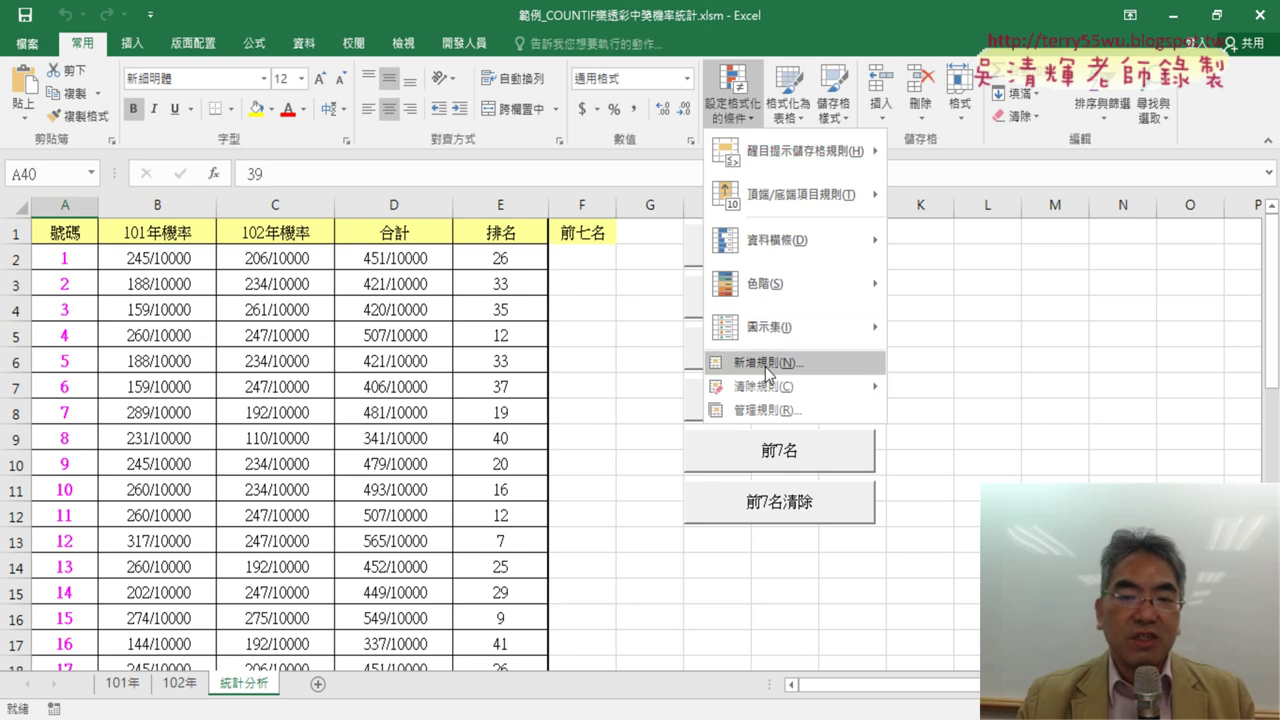
click(70, 266)
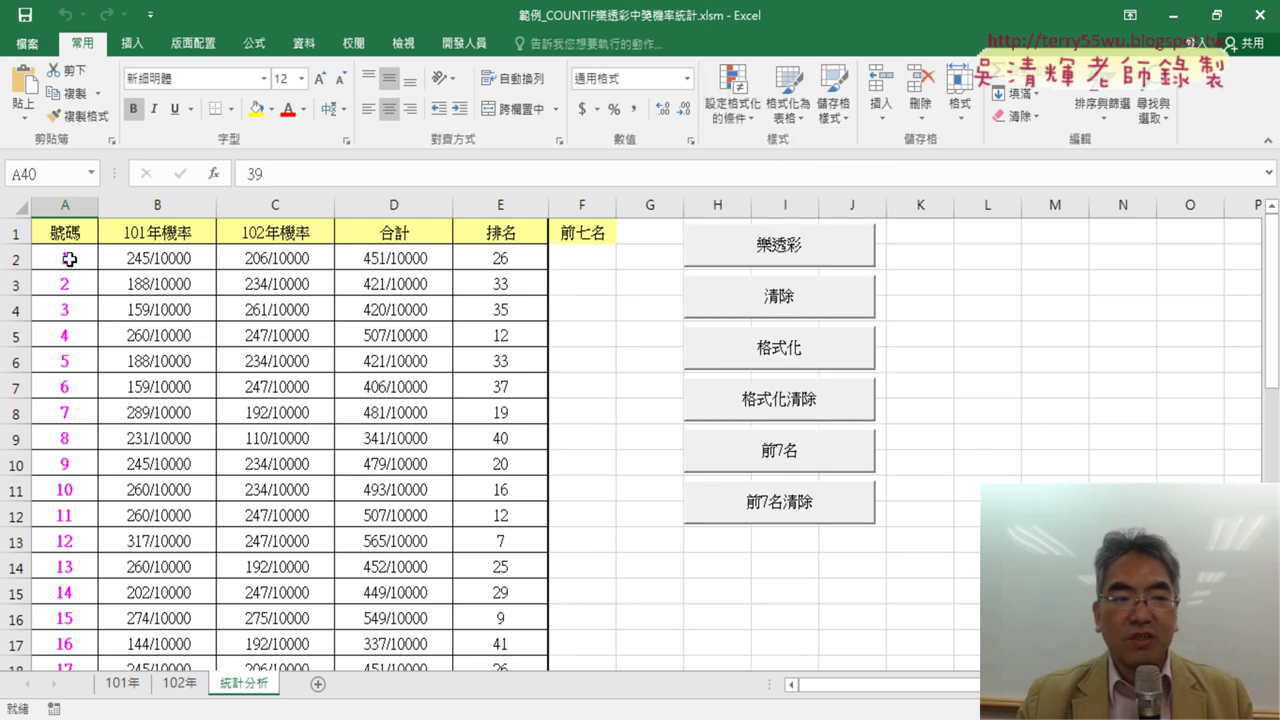
click(72, 259)
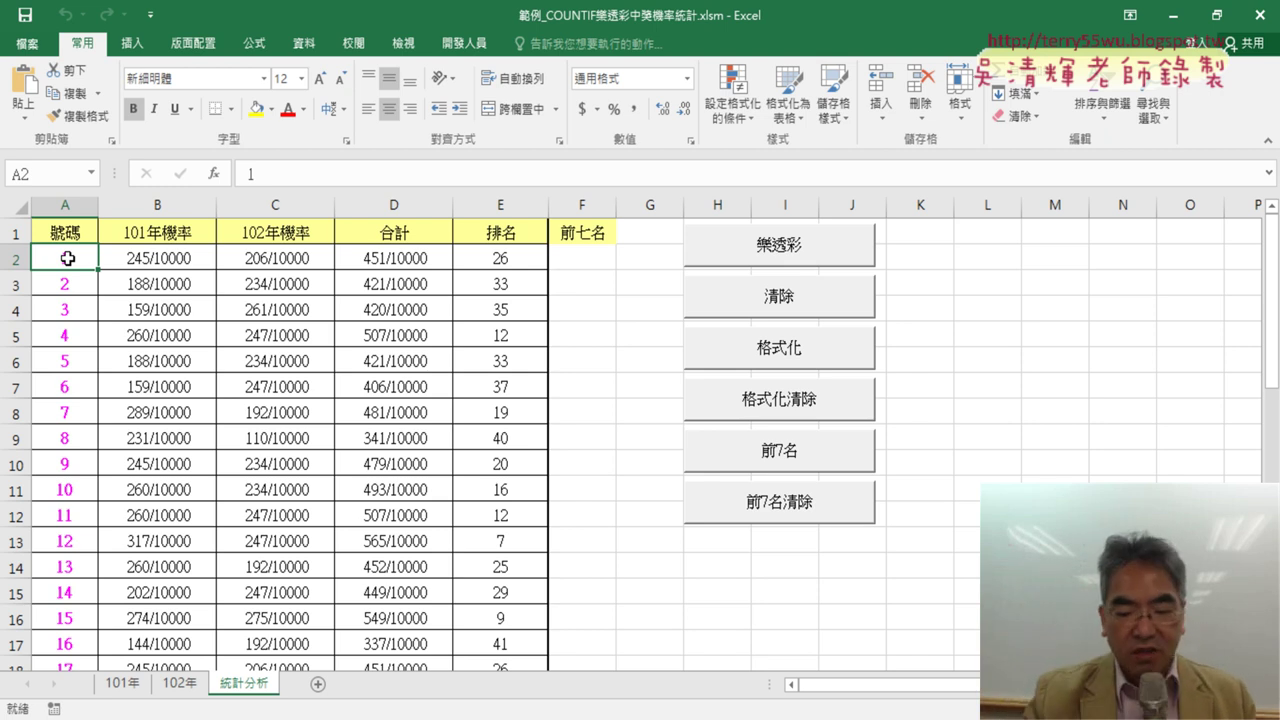
key(ctrl+shift+Down)
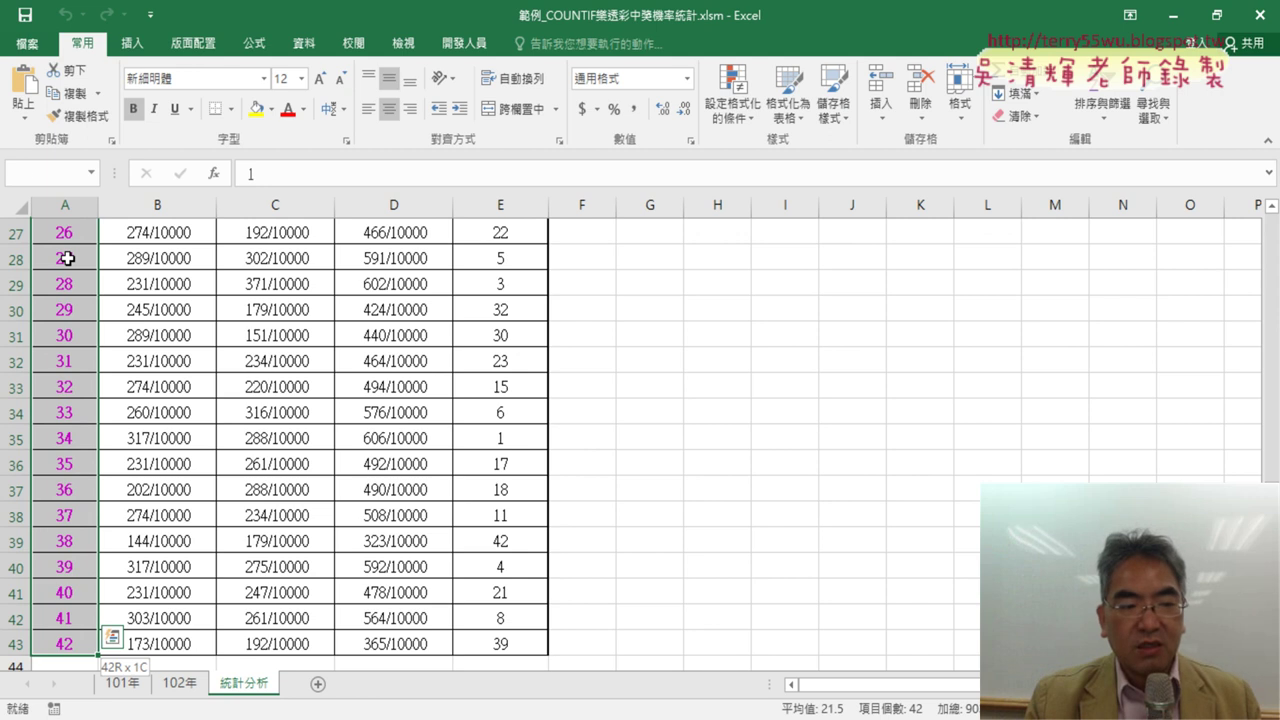
scroll(66, 258, up, 5)
scroll(63, 254, up, 4)
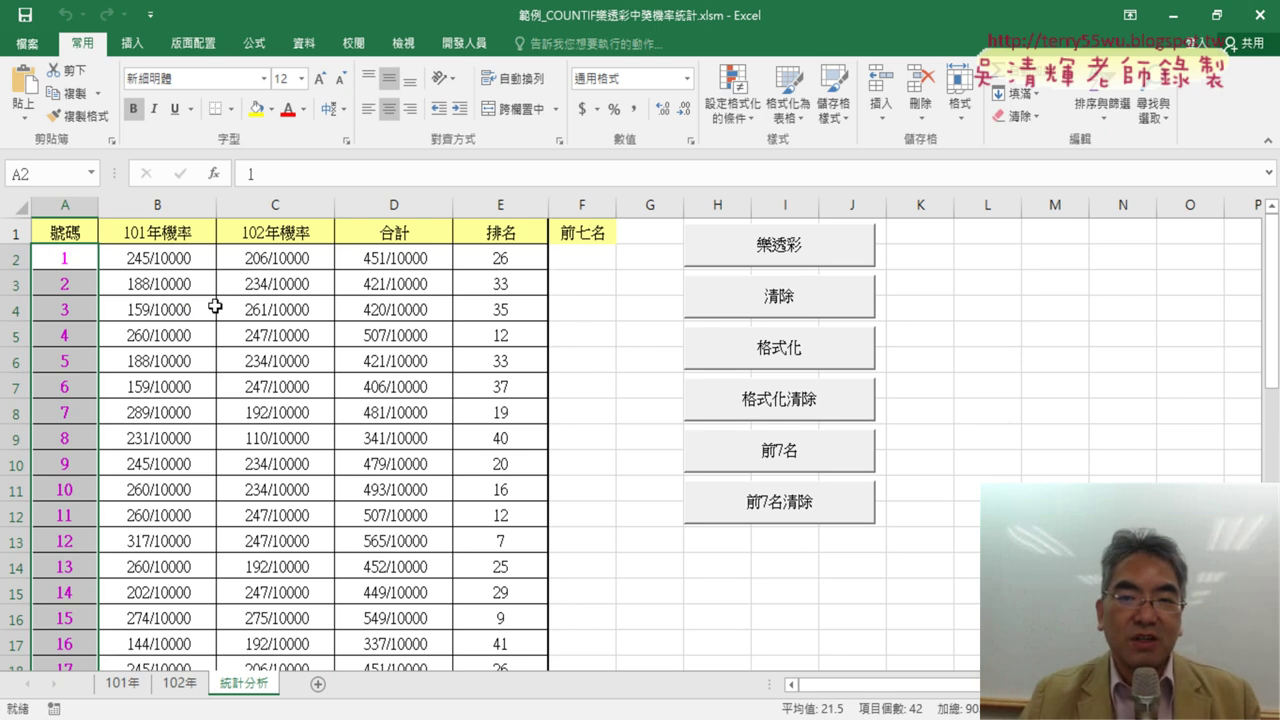
Step: Start a new rule for the selected numbers, move the dialog aside, and choose the formula-based rule type
click(733, 92)
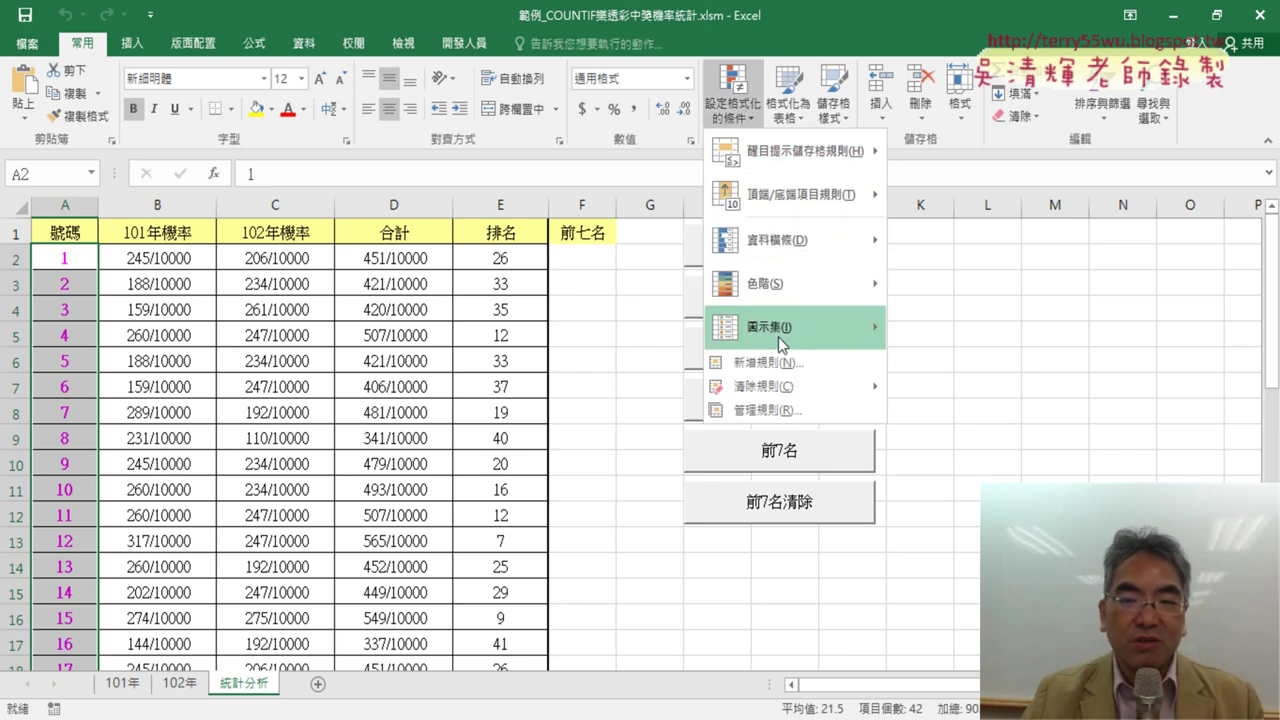
click(783, 364)
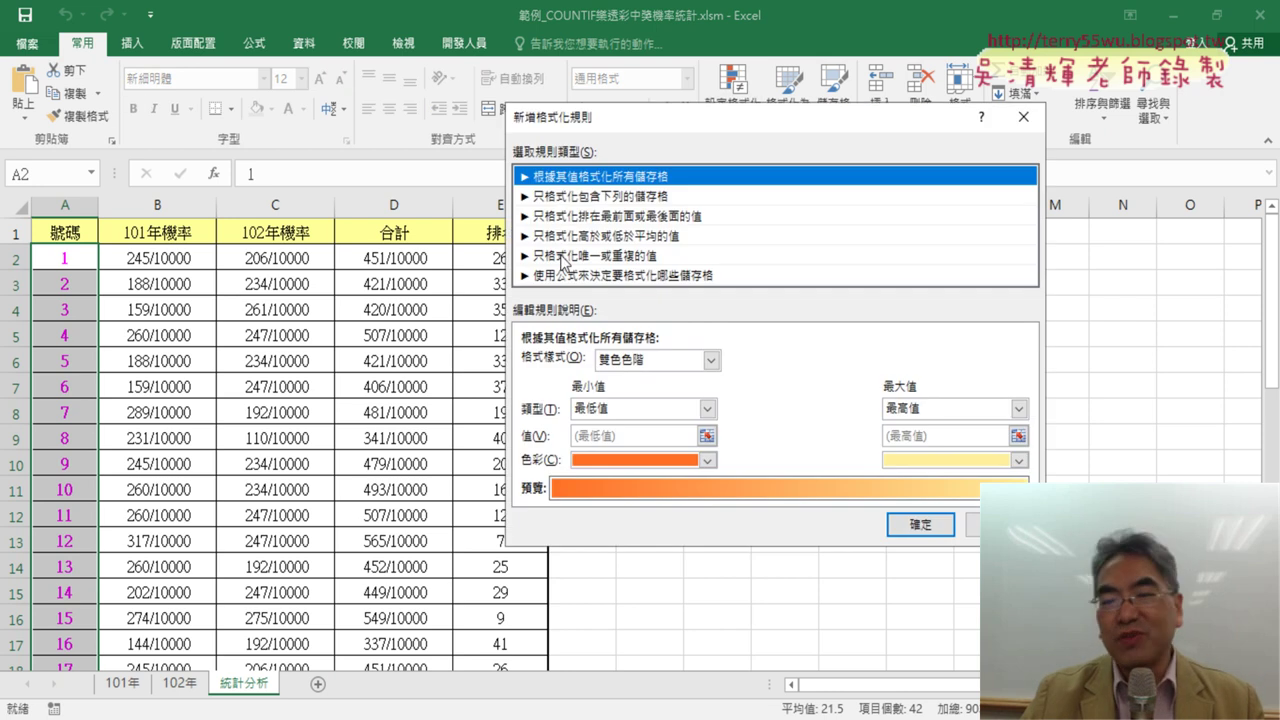
click(585, 198)
click(583, 217)
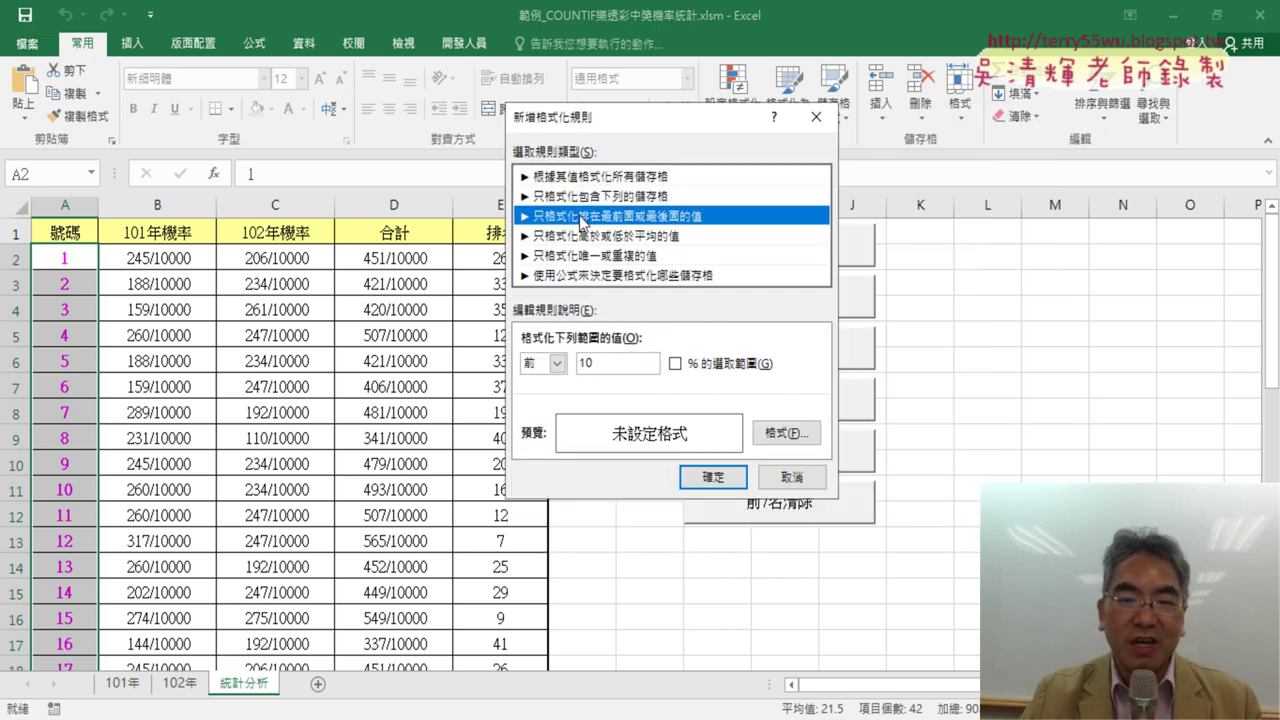
click(591, 177)
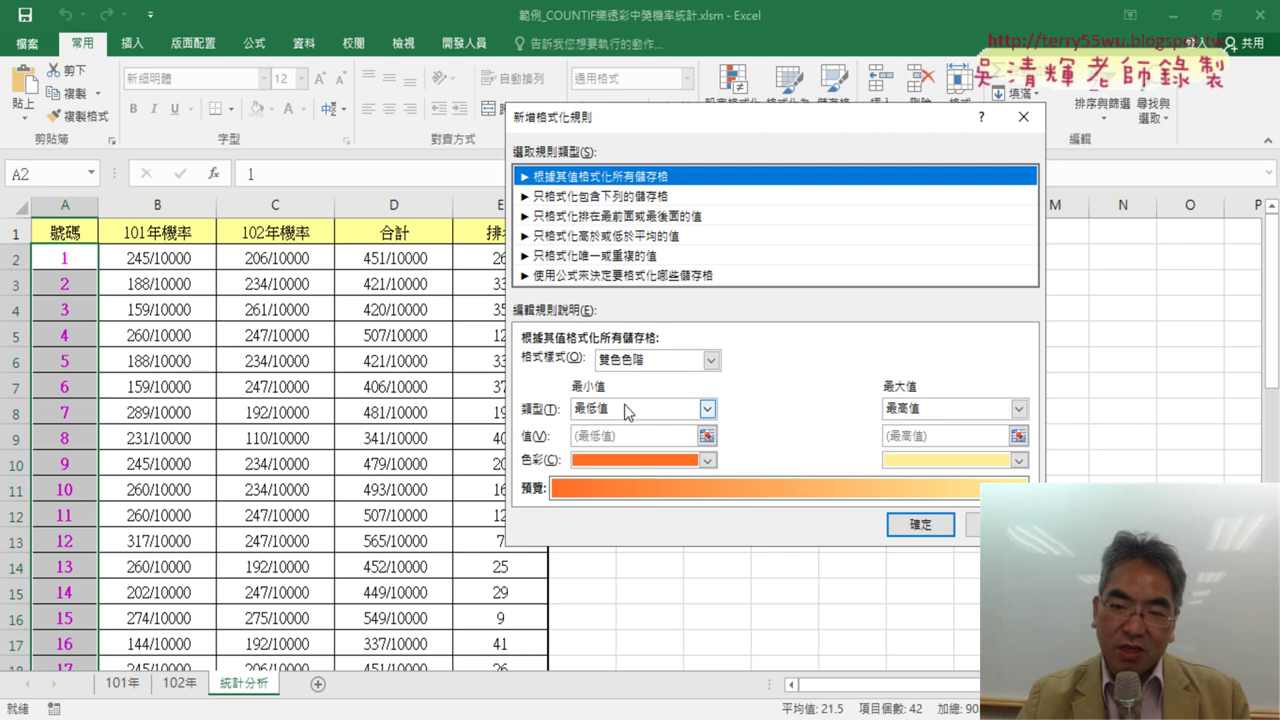
click(623, 197)
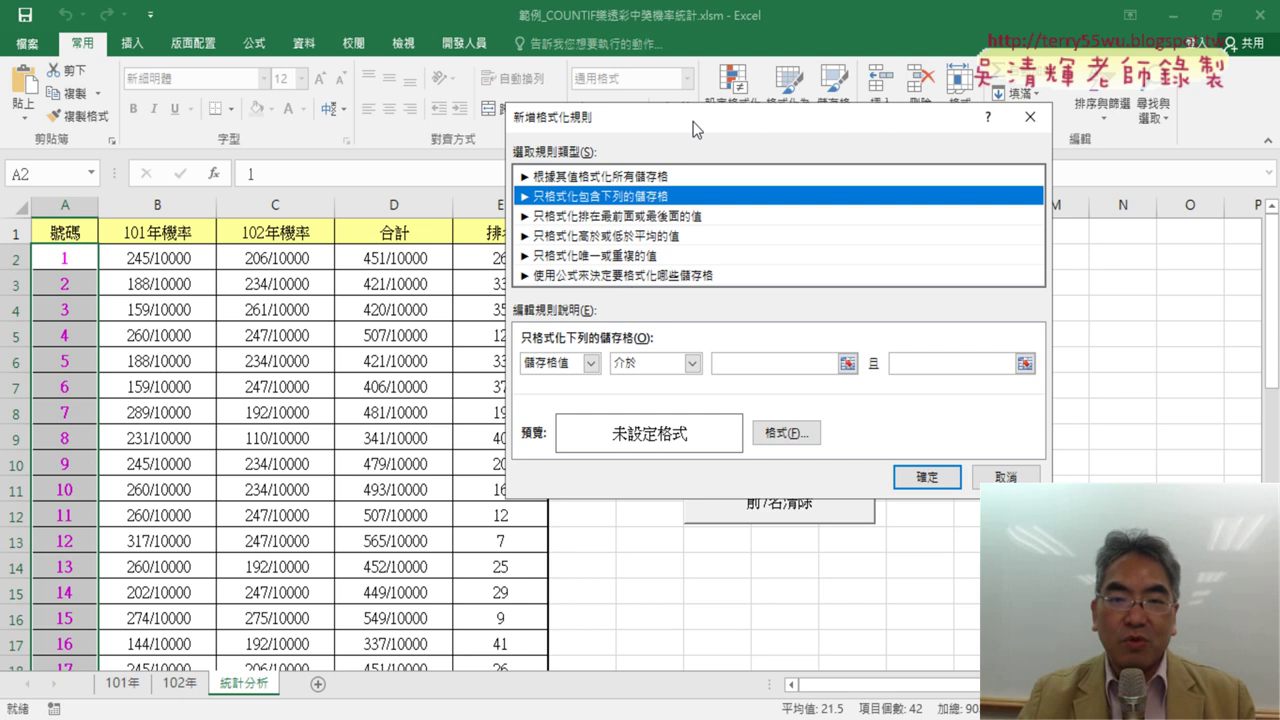
drag(697, 128, 829, 123)
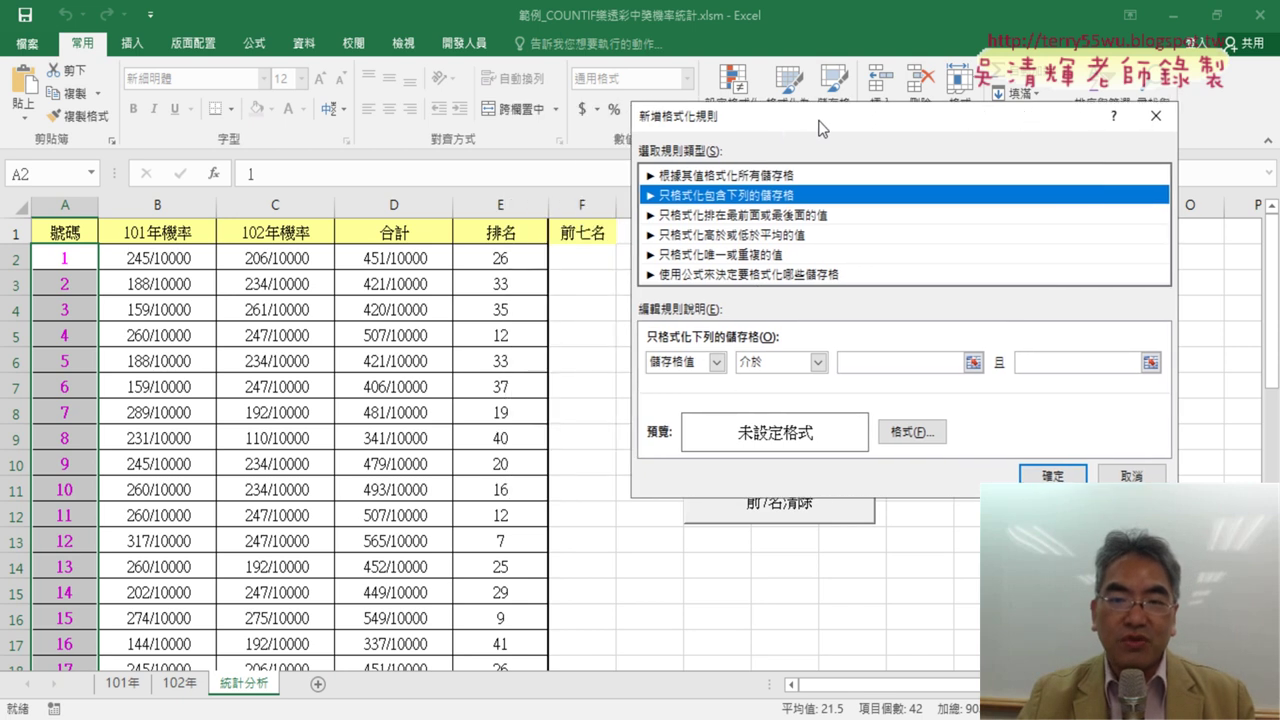
click(698, 270)
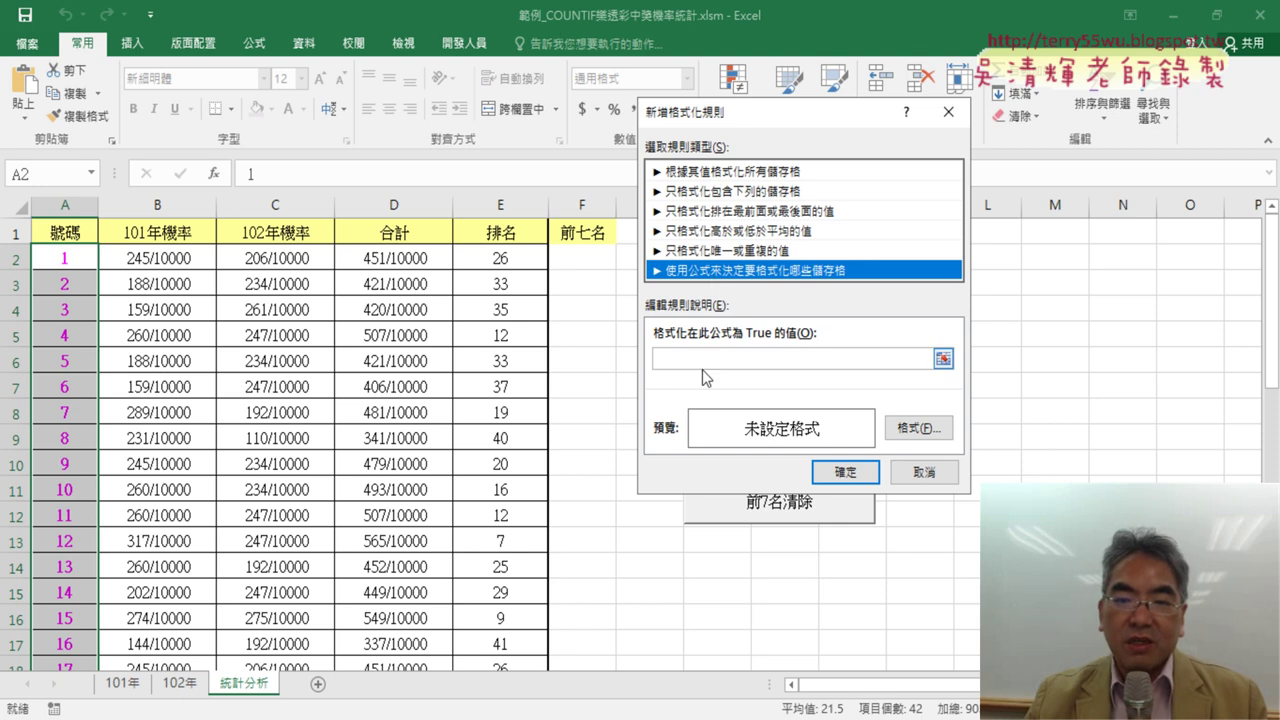
Step: Enter the rule formula =E2<=7
click(704, 360)
text(=)
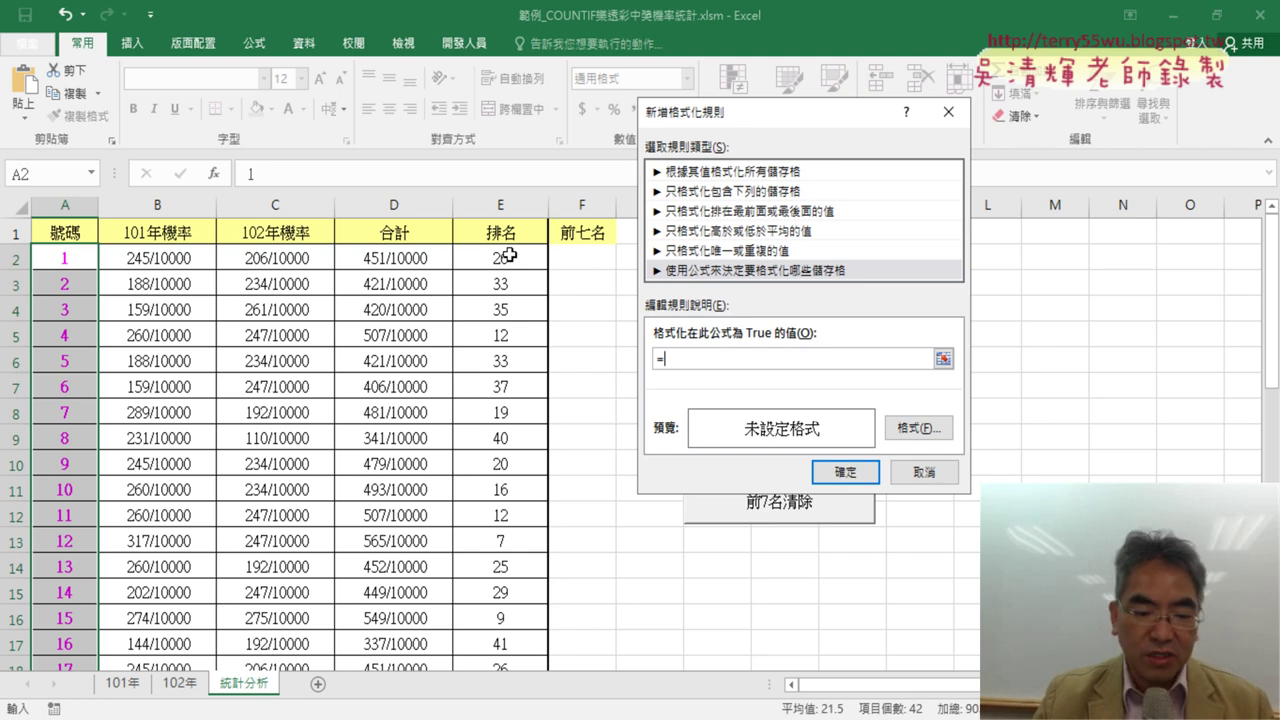
text(E)
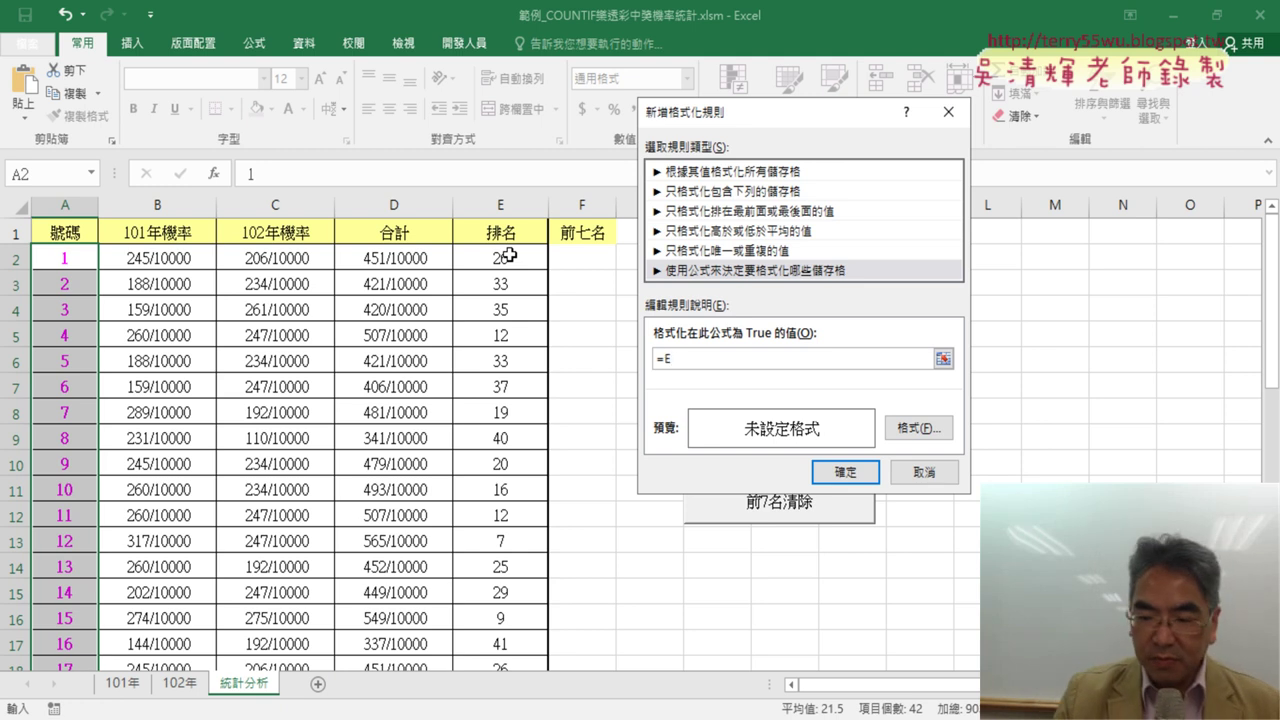
text(2<=)
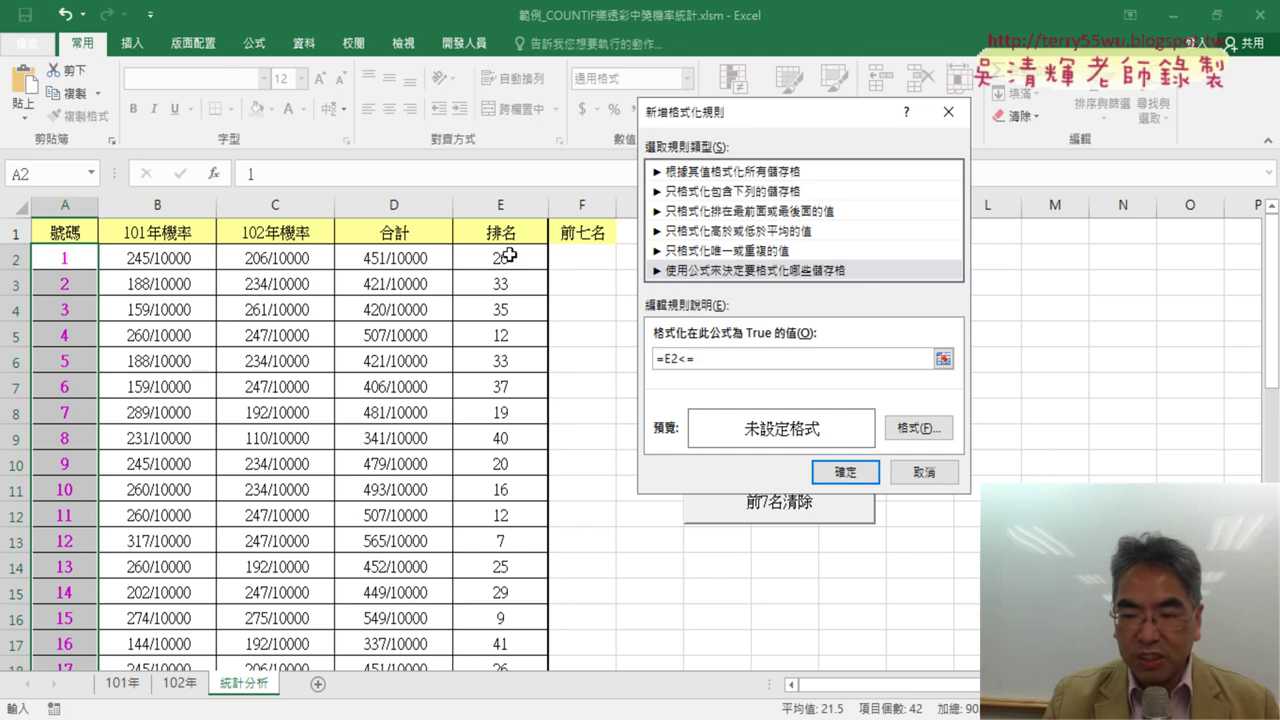
text(7)
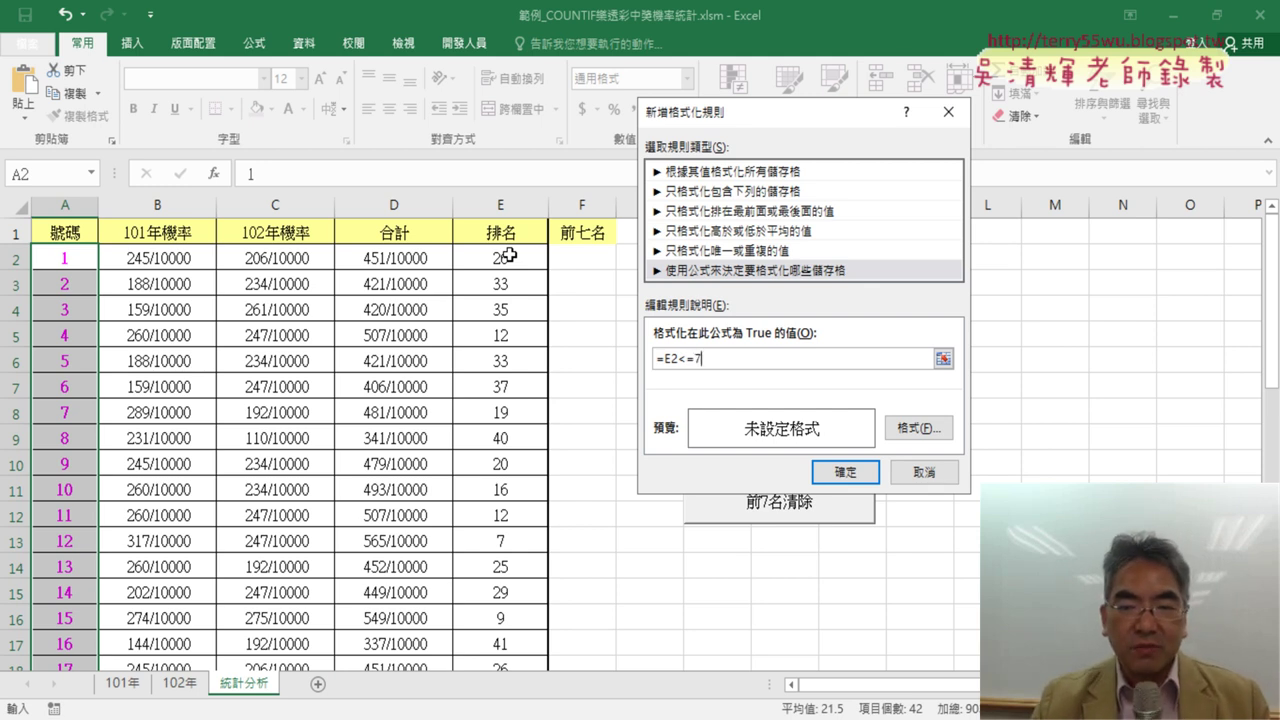
Step: Give the =E2<=7 rule a yellow background fill
click(917, 433)
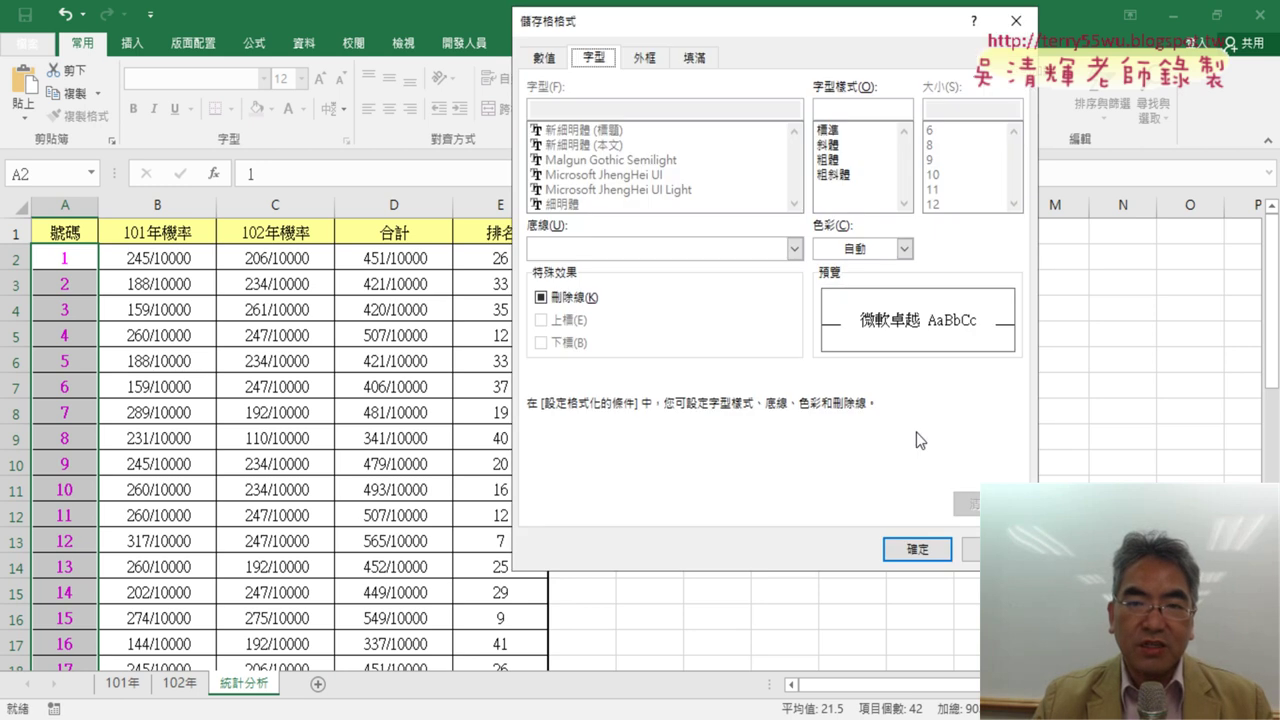
click(704, 60)
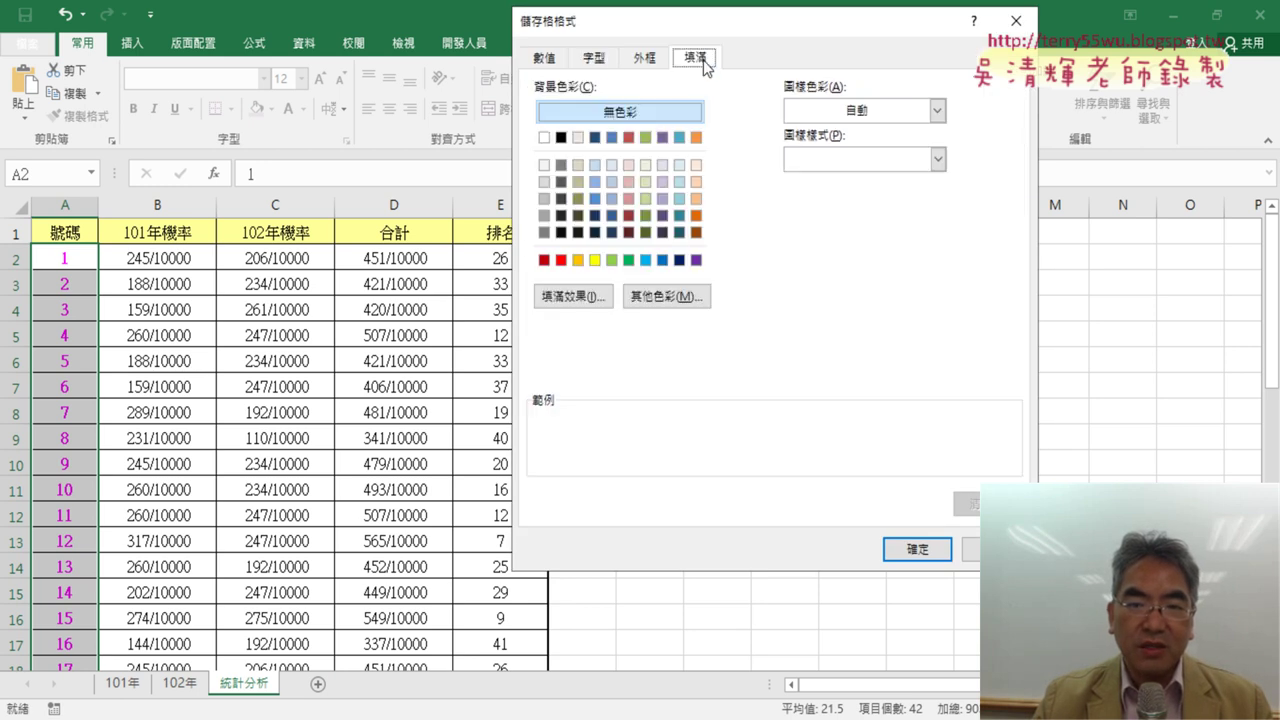
click(595, 261)
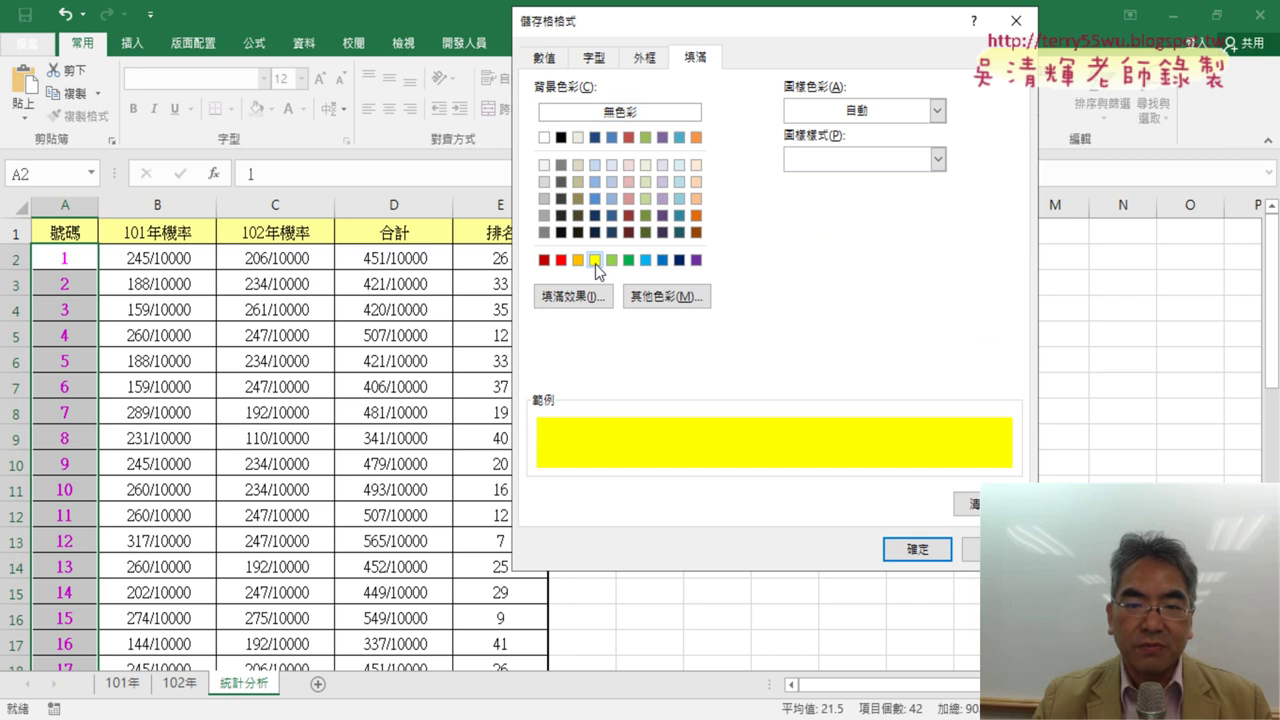
click(901, 545)
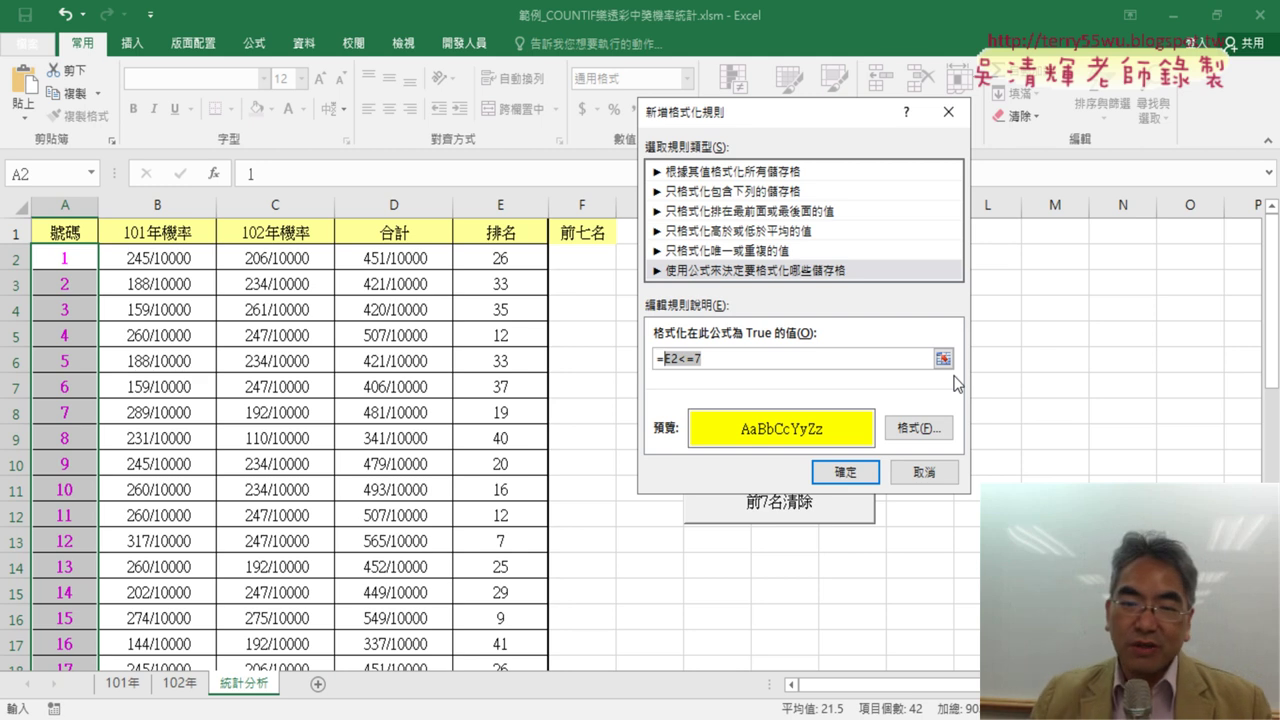
Step: Reopen the rule's Format Cells fill settings, with yellow still selected
click(665, 358)
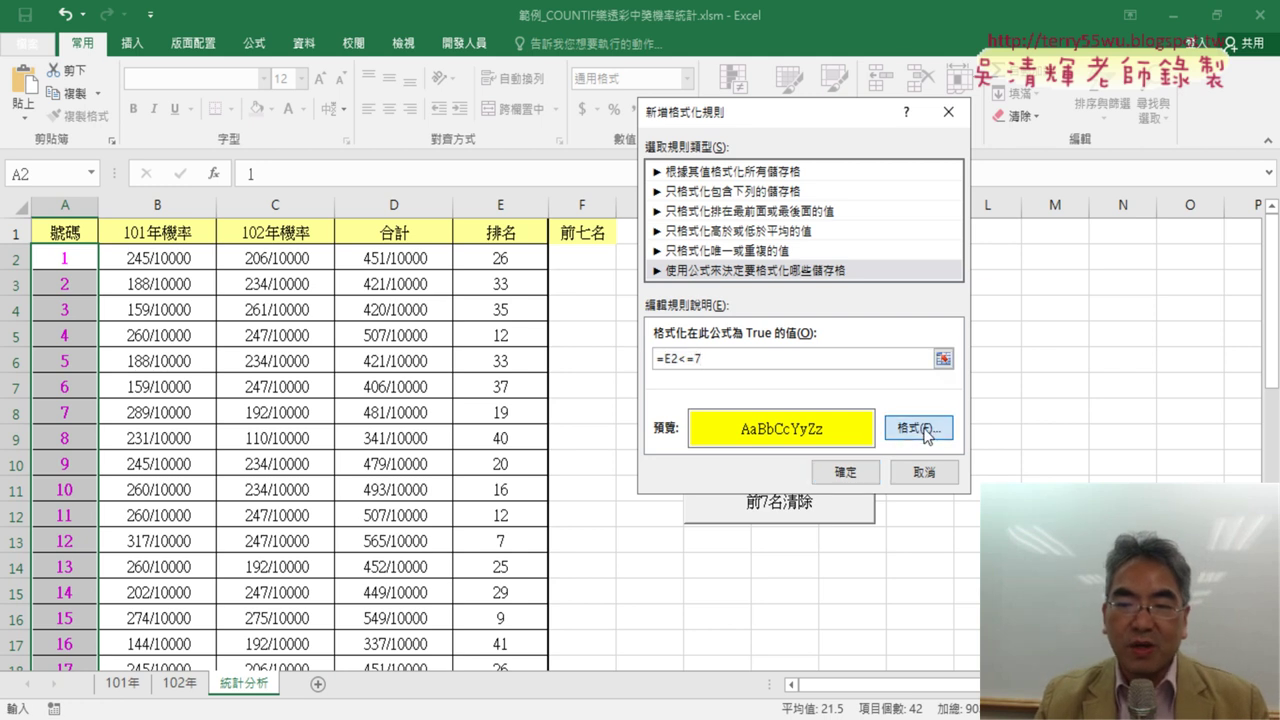
click(902, 437)
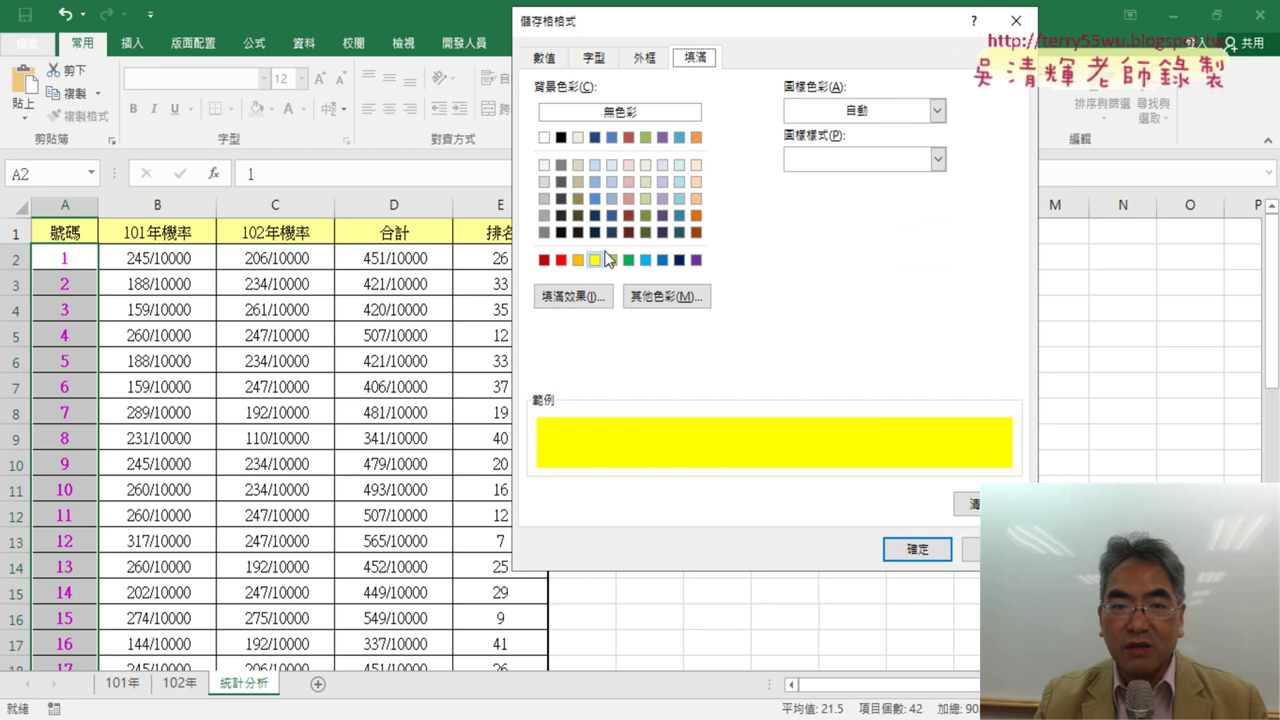
Step: Keep the yellow fill and return to the New Formatting Rule dialog, briefly marking rank cell E2
click(915, 548)
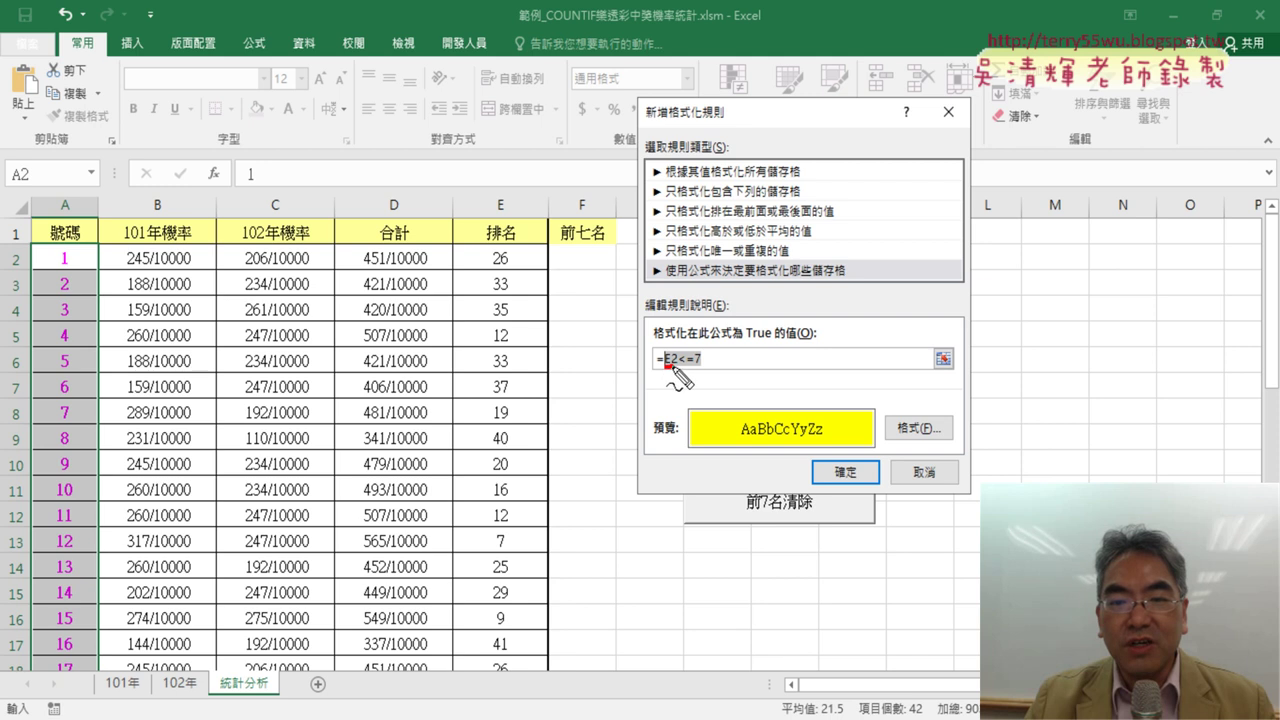
mouse_move(471, 242)
mouse_down()
mouse_move(471, 276)
mouse_move(536, 242)
mouse_move(534, 270)
mouse_move(478, 271)
mouse_up()
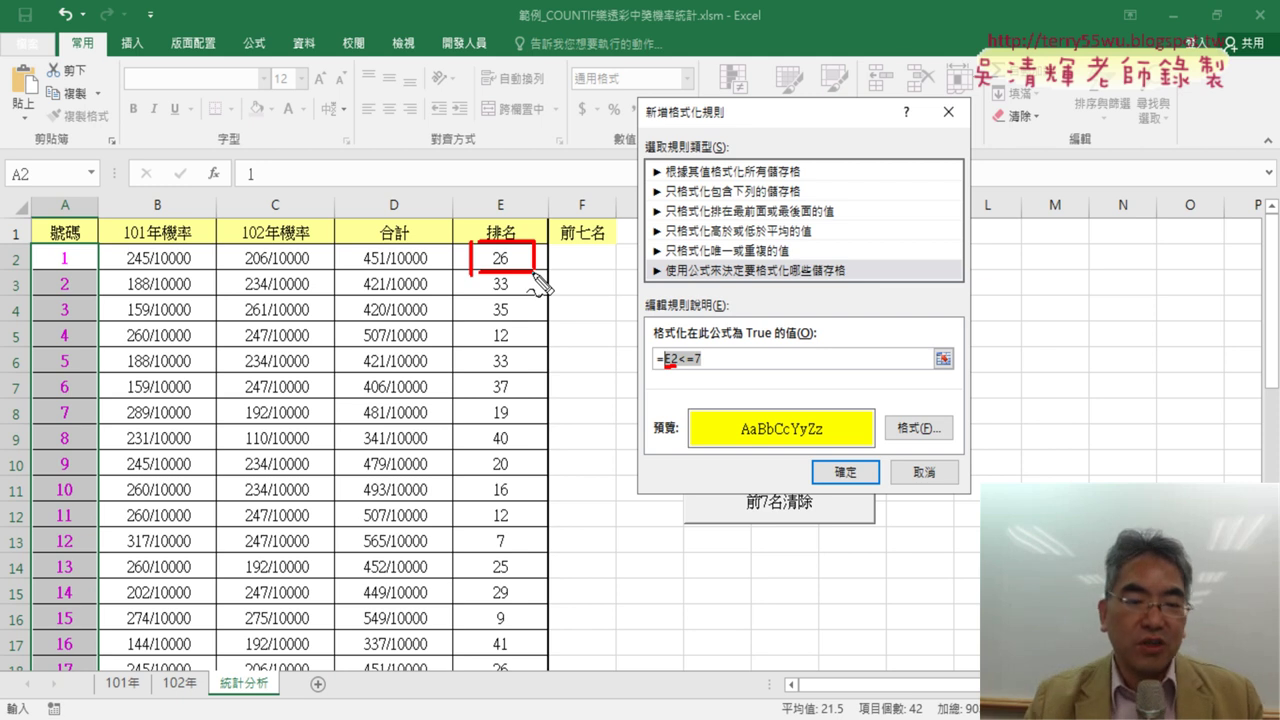
key(Escape)
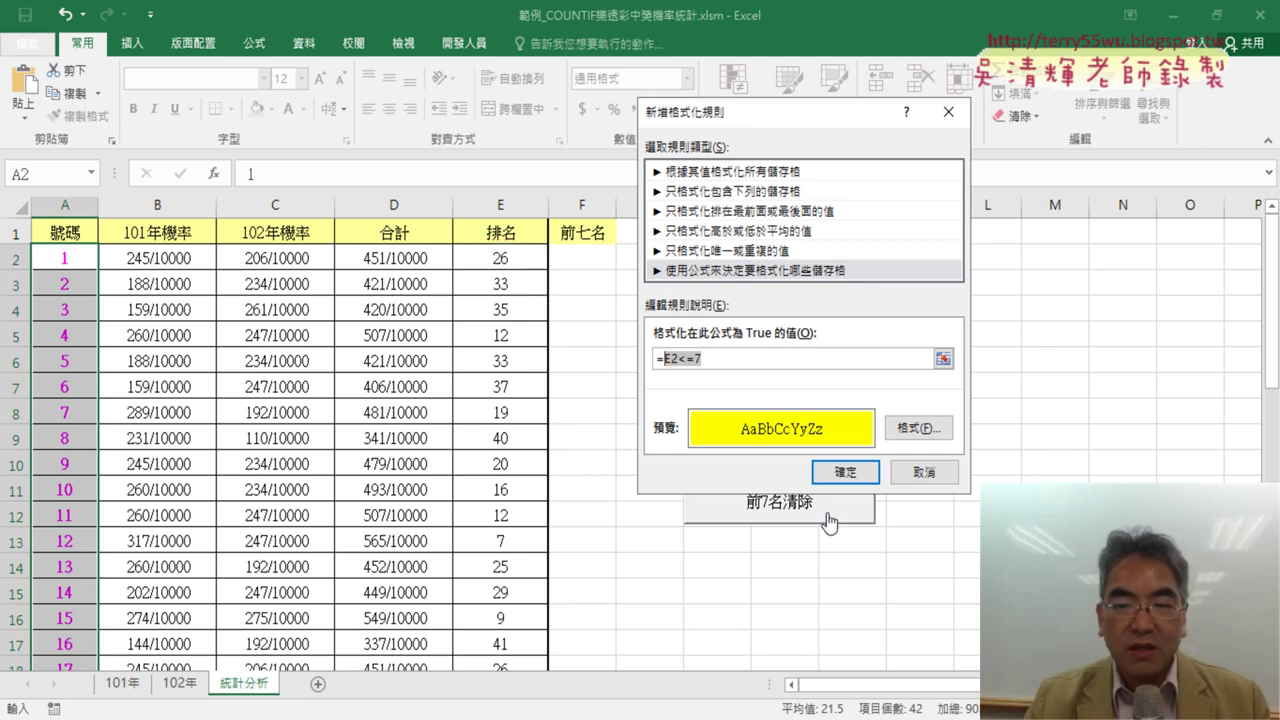
Step: Apply the =E2<=7 rule and check the yellow top-seven numbers 12, 21, 27, 28, 33, 34, 39
click(853, 475)
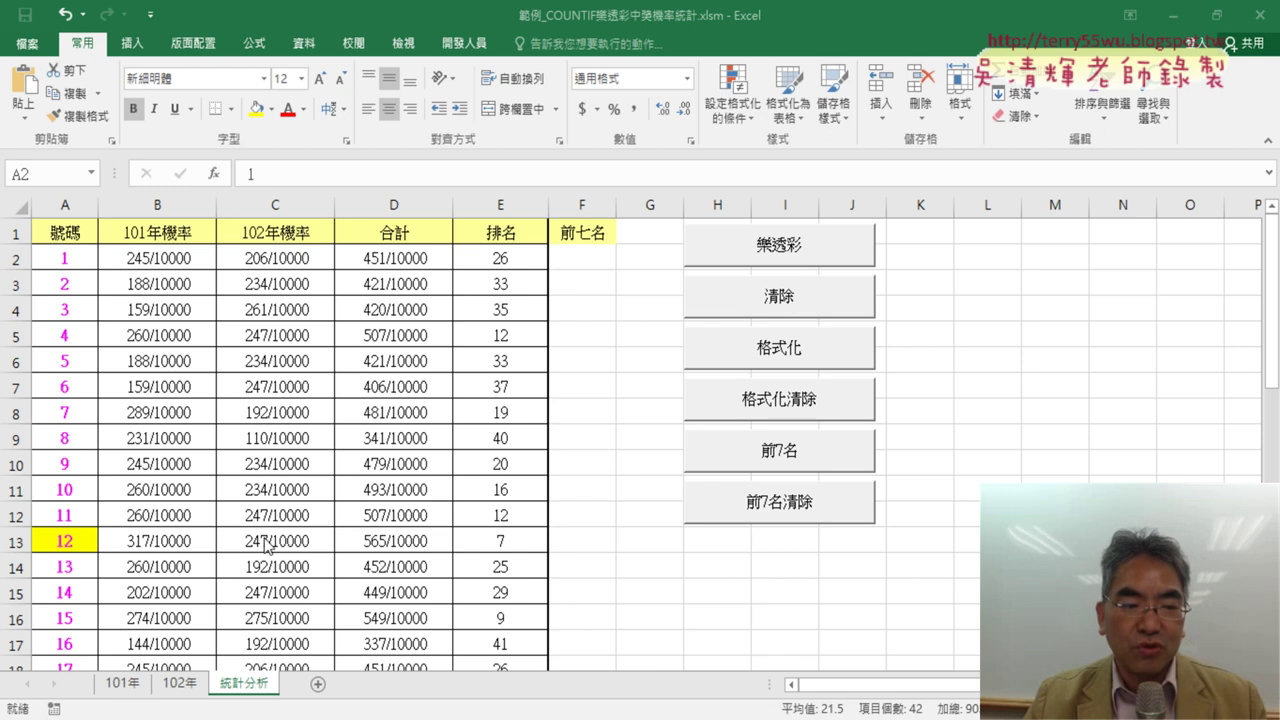
scroll(270, 535, down, 3)
scroll(278, 525, down, 4)
scroll(283, 521, down, 3)
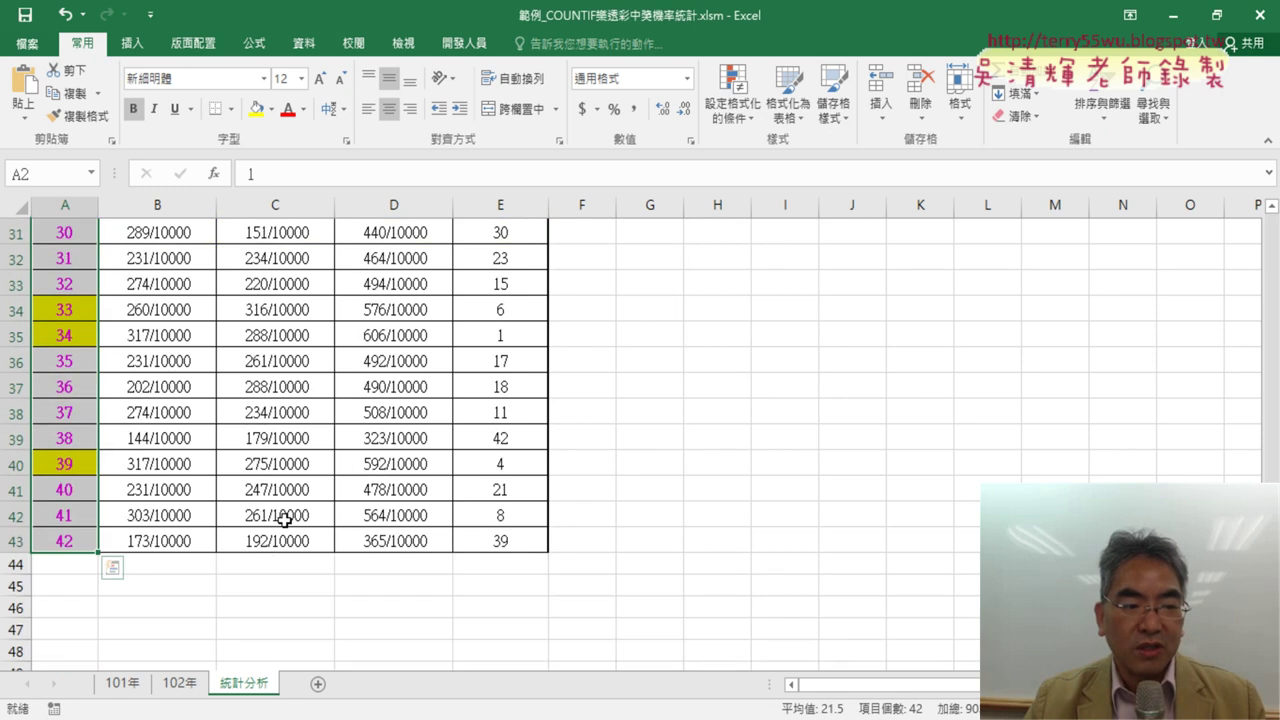
scroll(285, 520, down, 1)
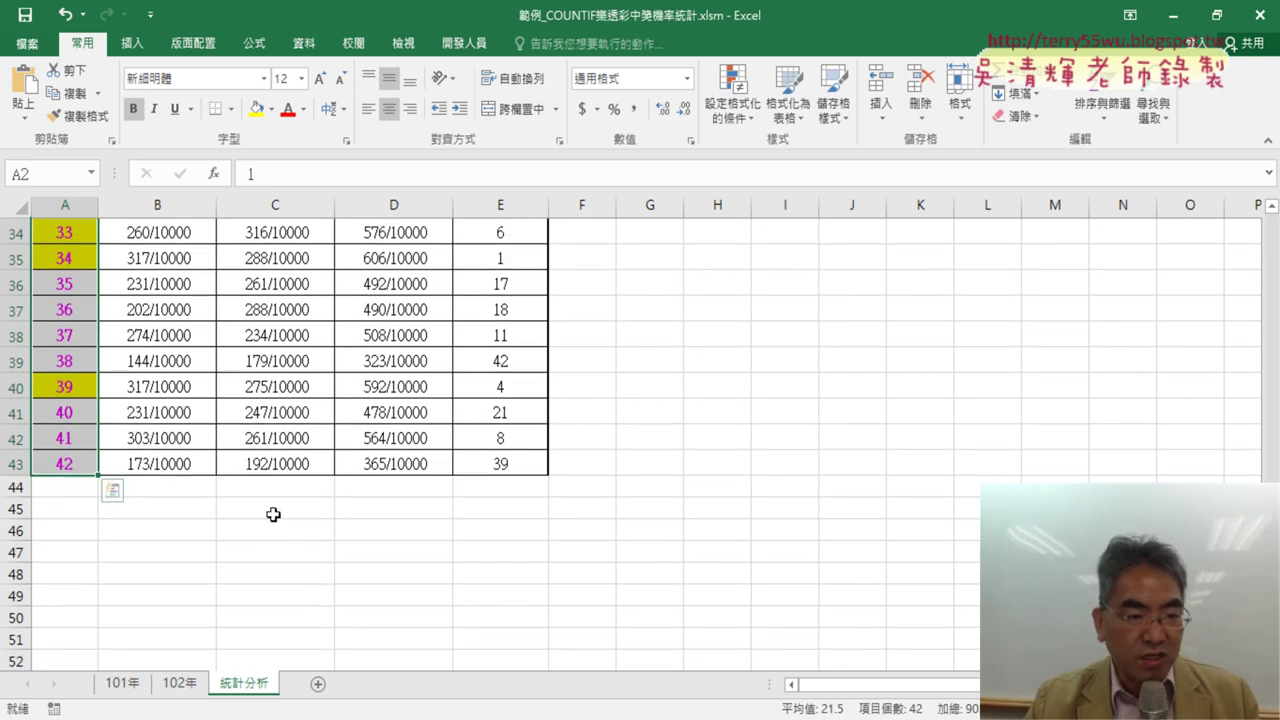
scroll(270, 505, up, 4)
scroll(266, 491, up, 5)
scroll(260, 492, up, 3)
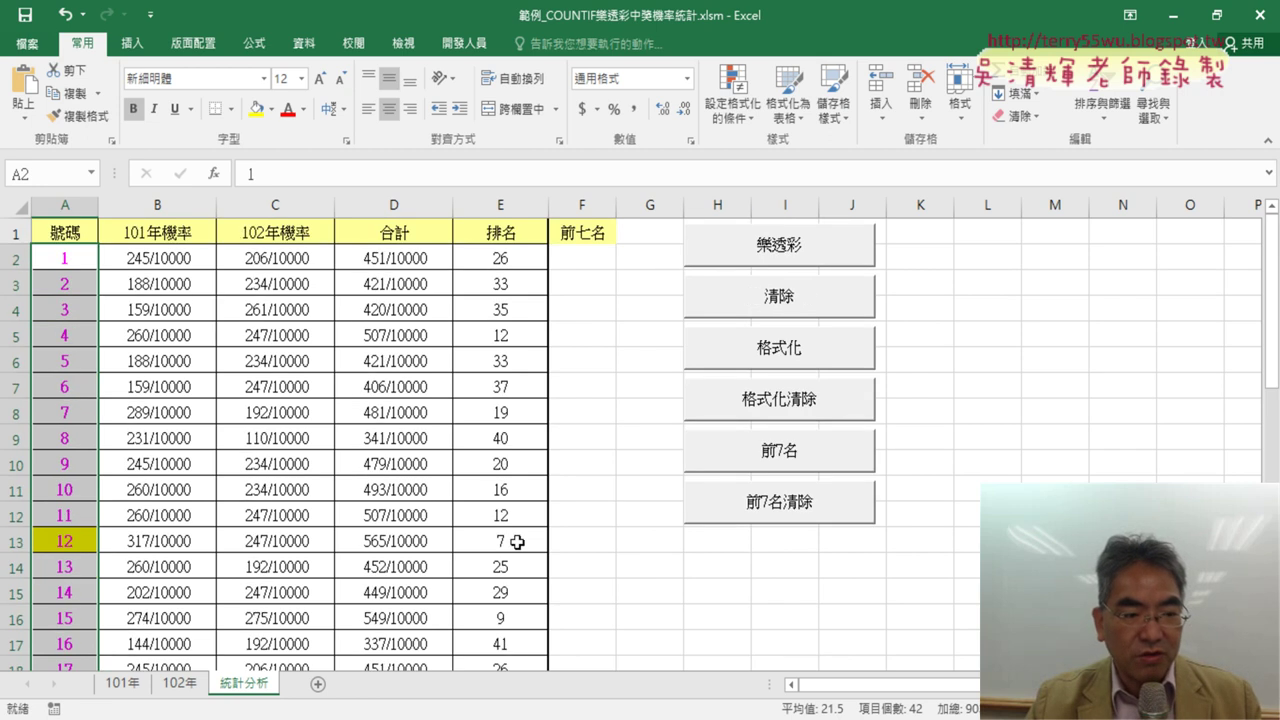
scroll(517, 541, down, 2)
scroll(520, 531, down, 1)
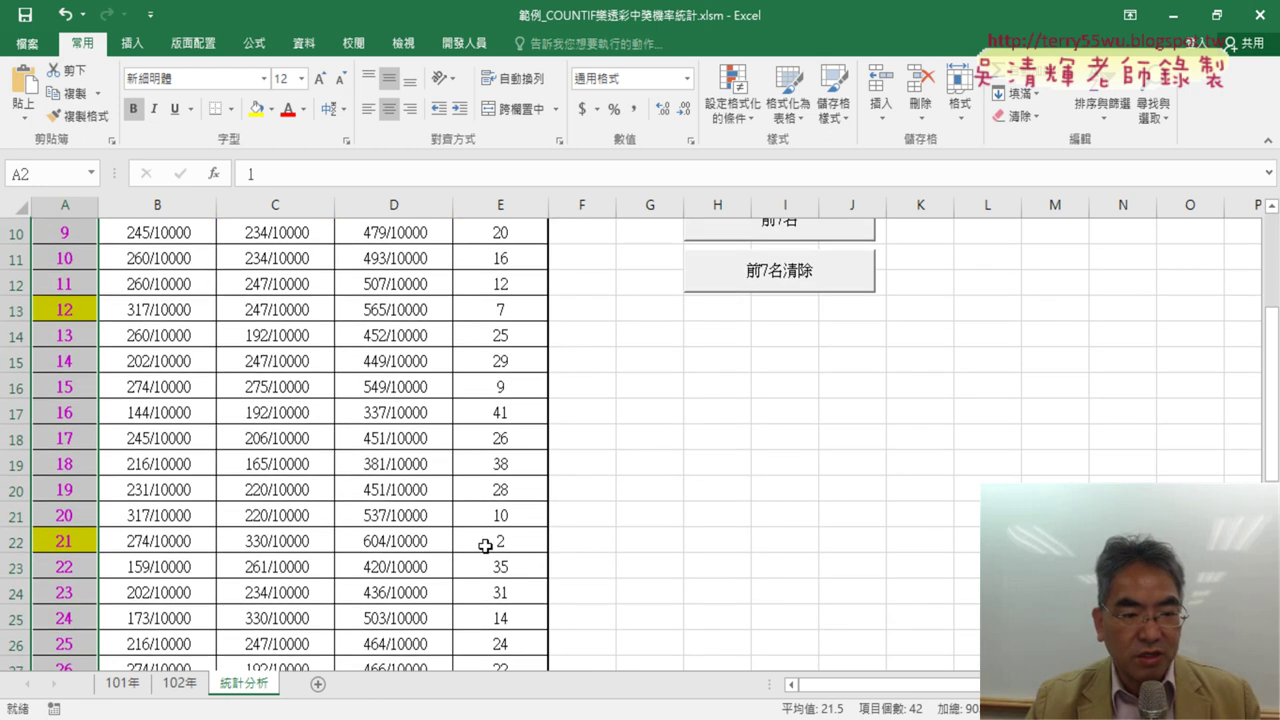
scroll(485, 545, down, 3)
scroll(500, 534, down, 1)
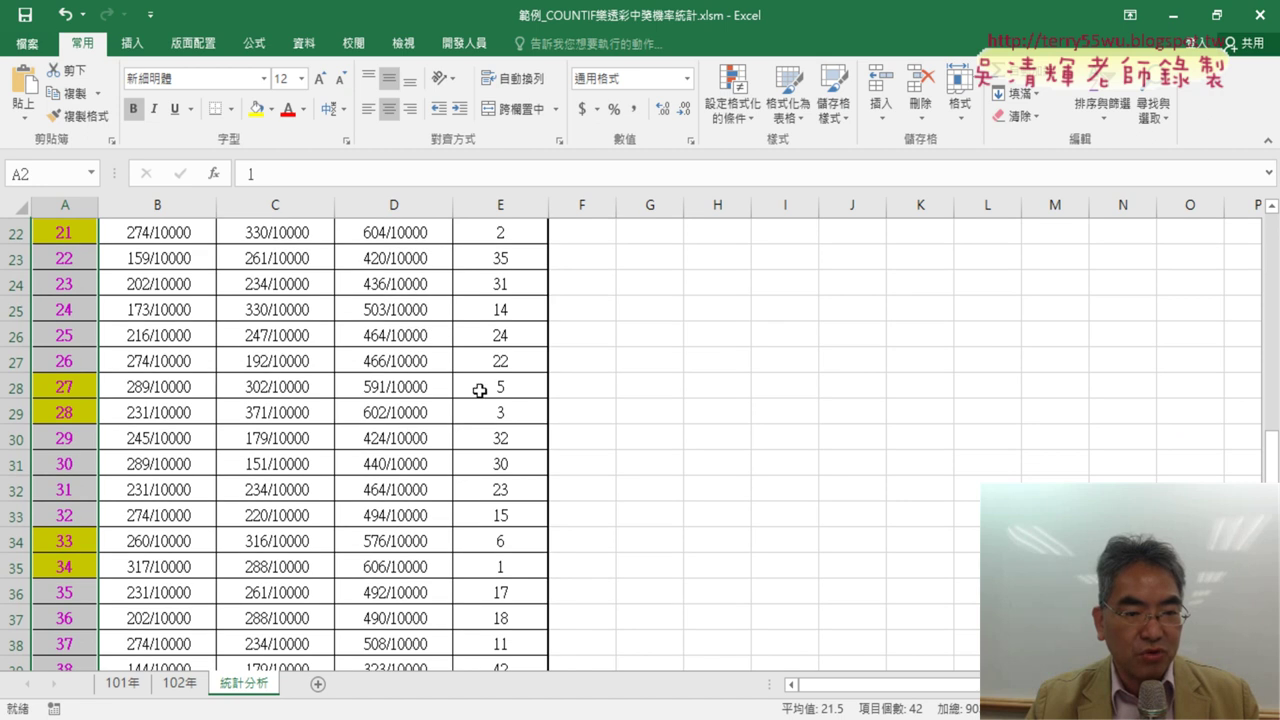
scroll(420, 550, up, 7)
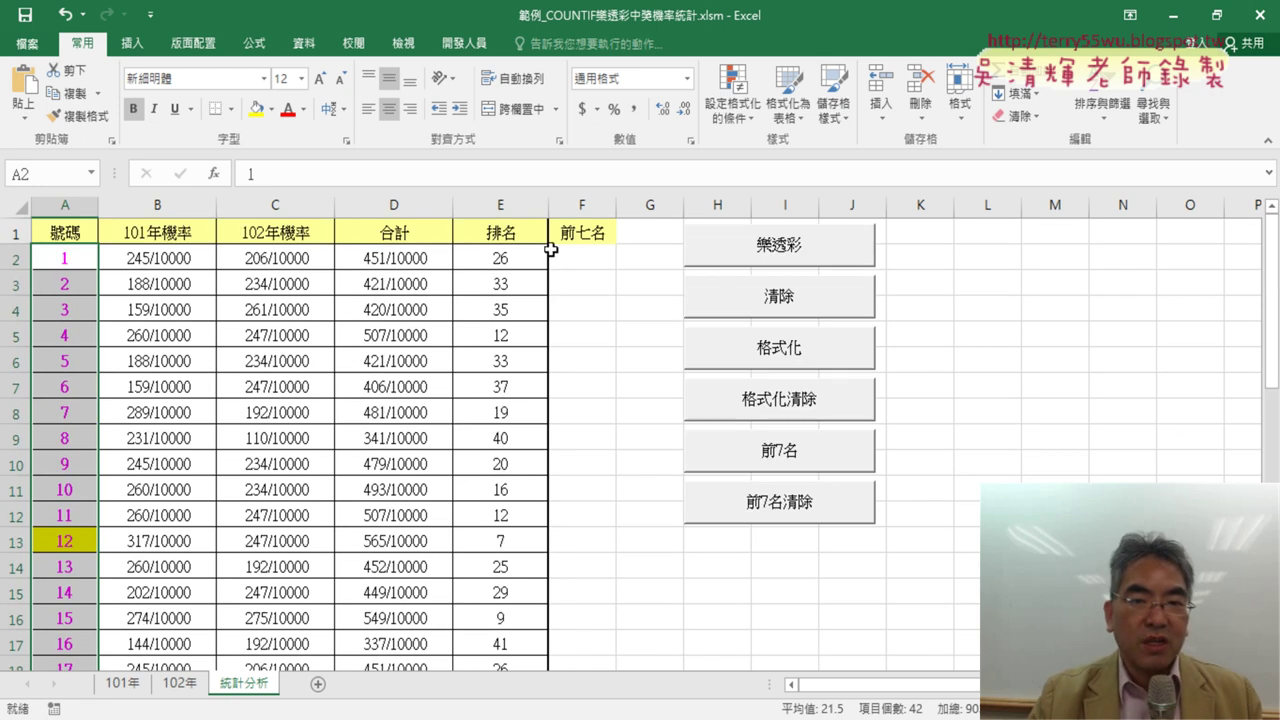
click(733, 95)
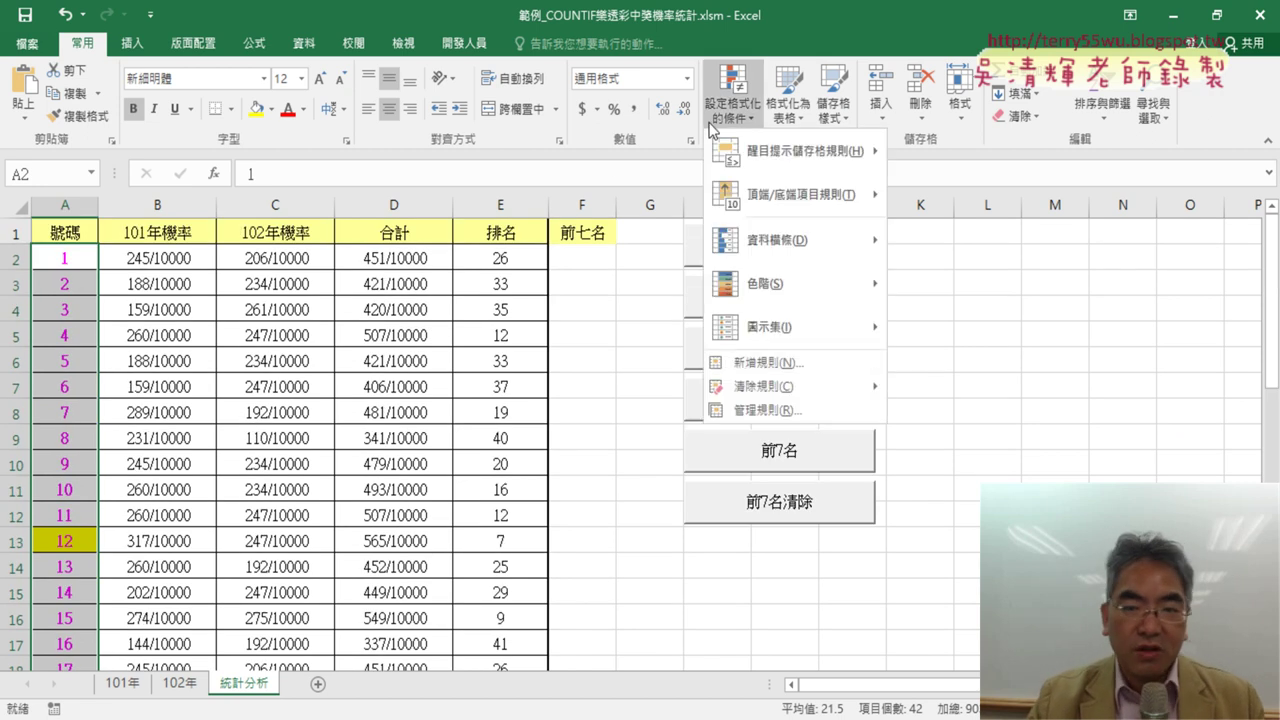
click(777, 410)
click(585, 283)
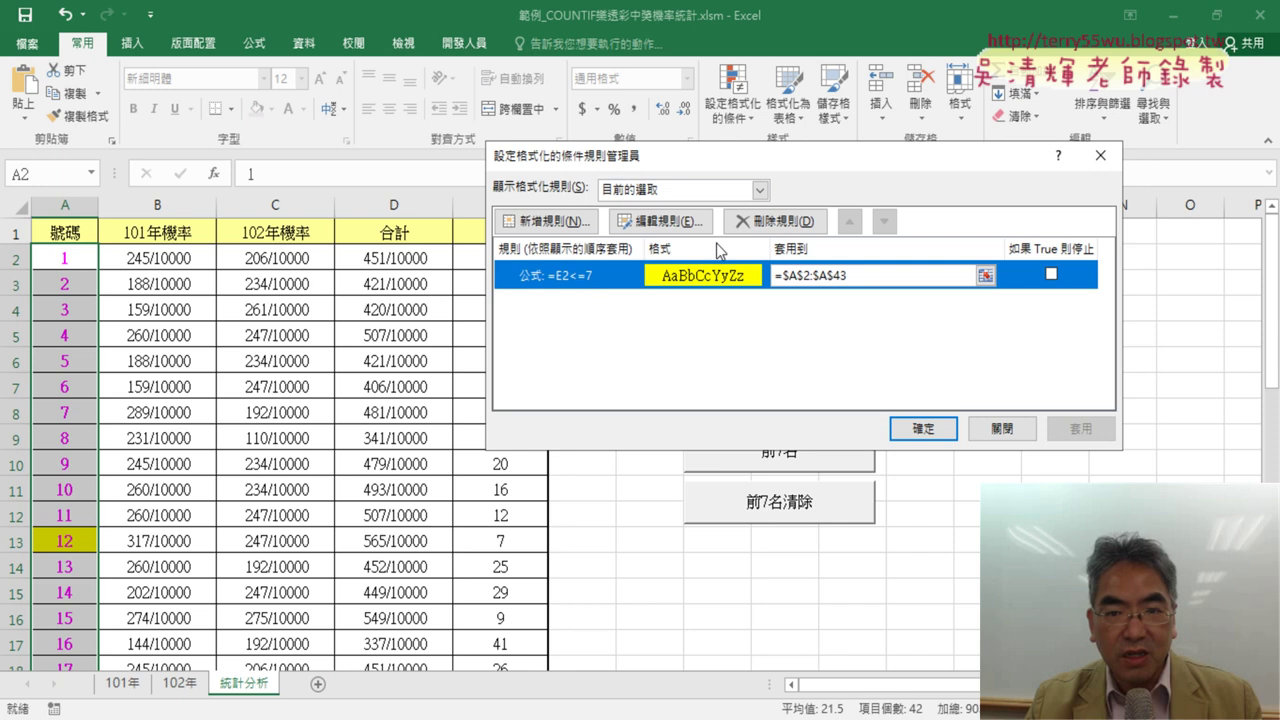
click(668, 222)
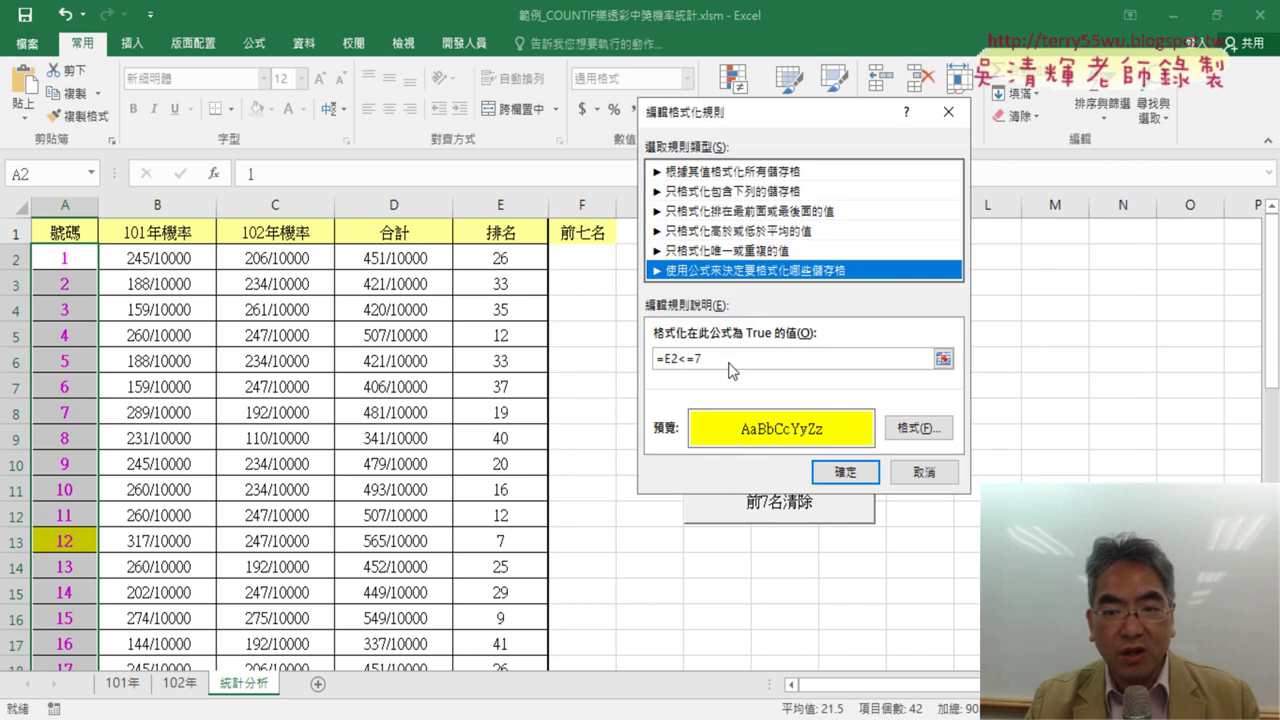
drag(664, 360, 704, 360)
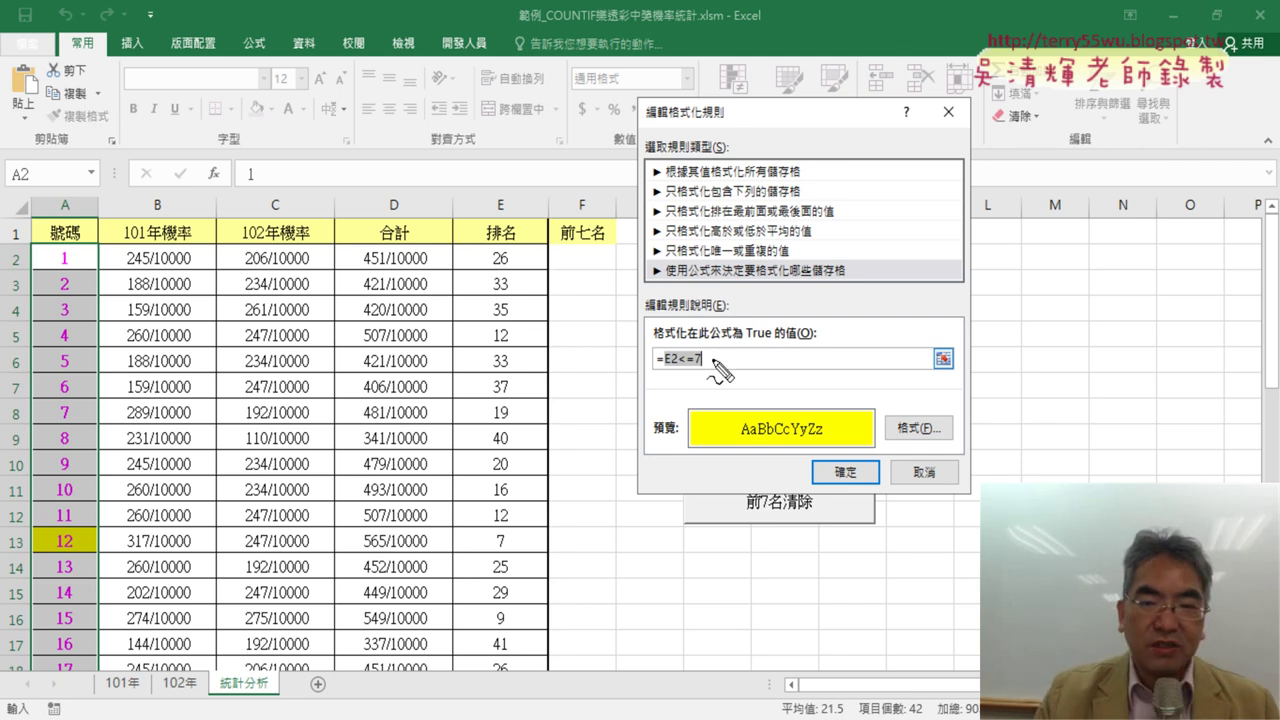
drag(666, 282, 701, 279)
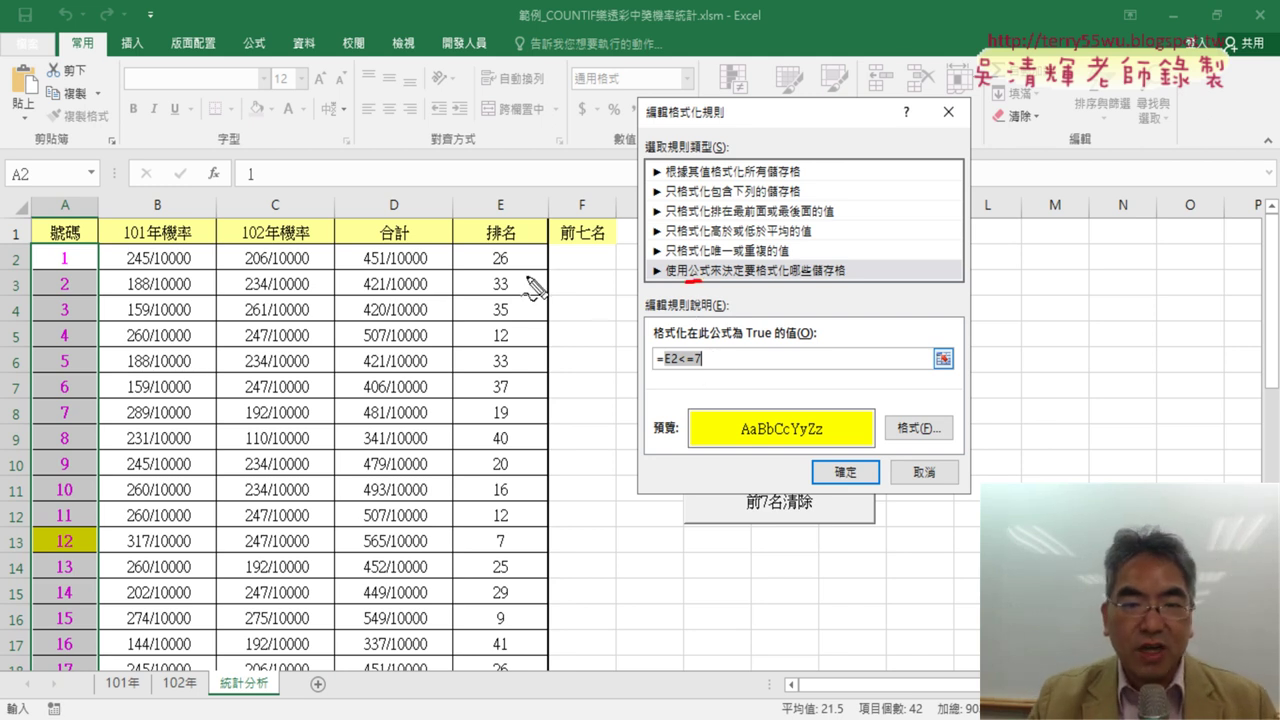
mouse_move(528, 273)
mouse_down()
mouse_move(531, 256)
mouse_move(526, 270)
mouse_up()
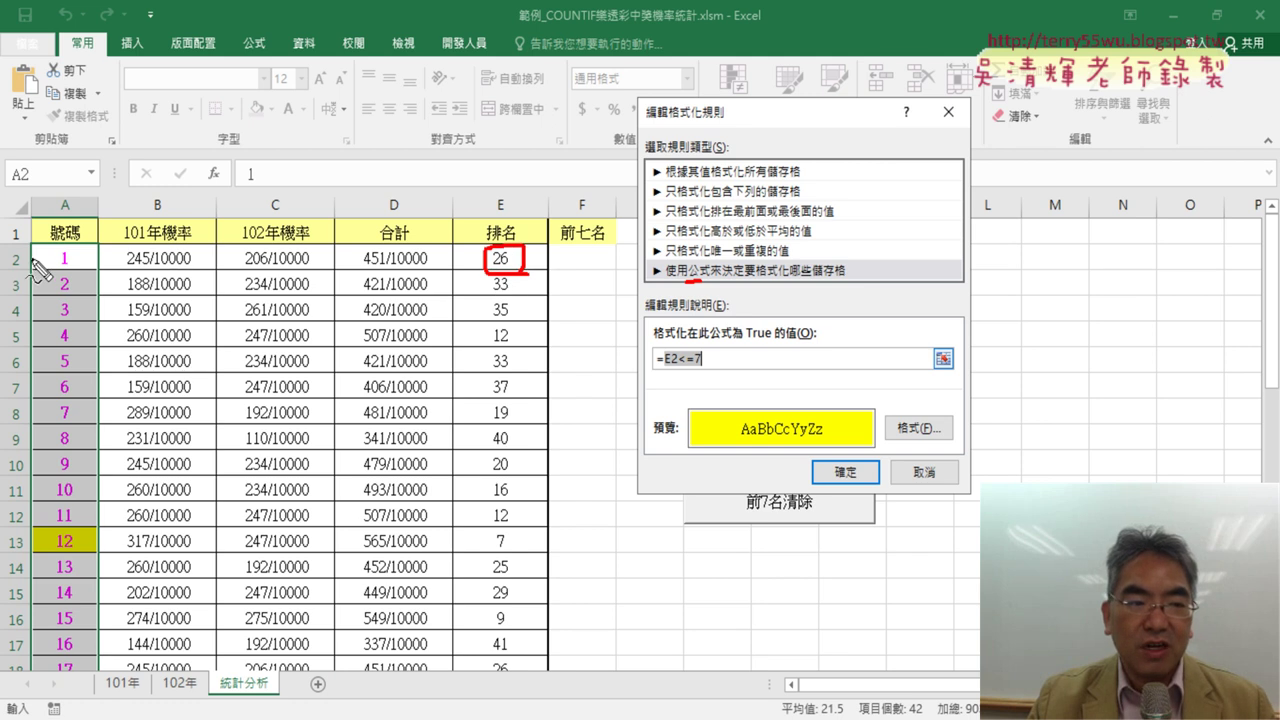
mouse_move(98, 147)
mouse_down()
mouse_move(70, 164)
mouse_move(122, 163)
mouse_move(106, 192)
mouse_move(160, 186)
mouse_up()
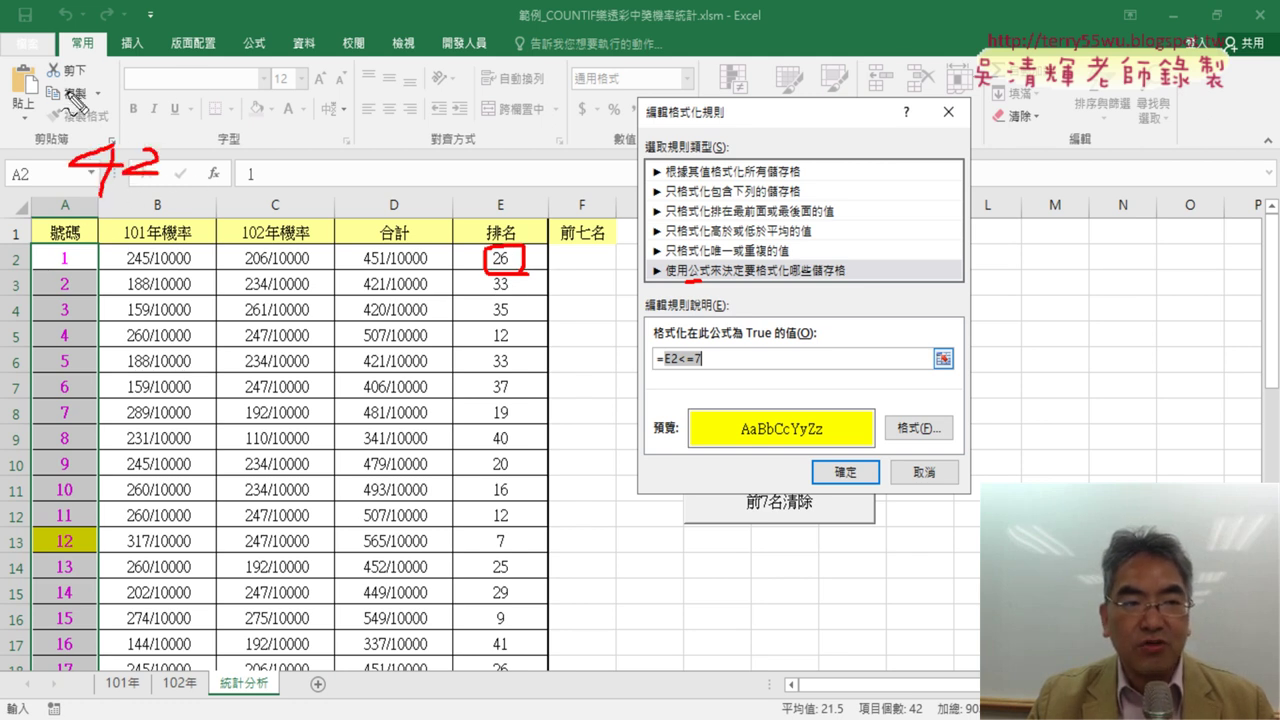
drag(80, 208, 100, 210)
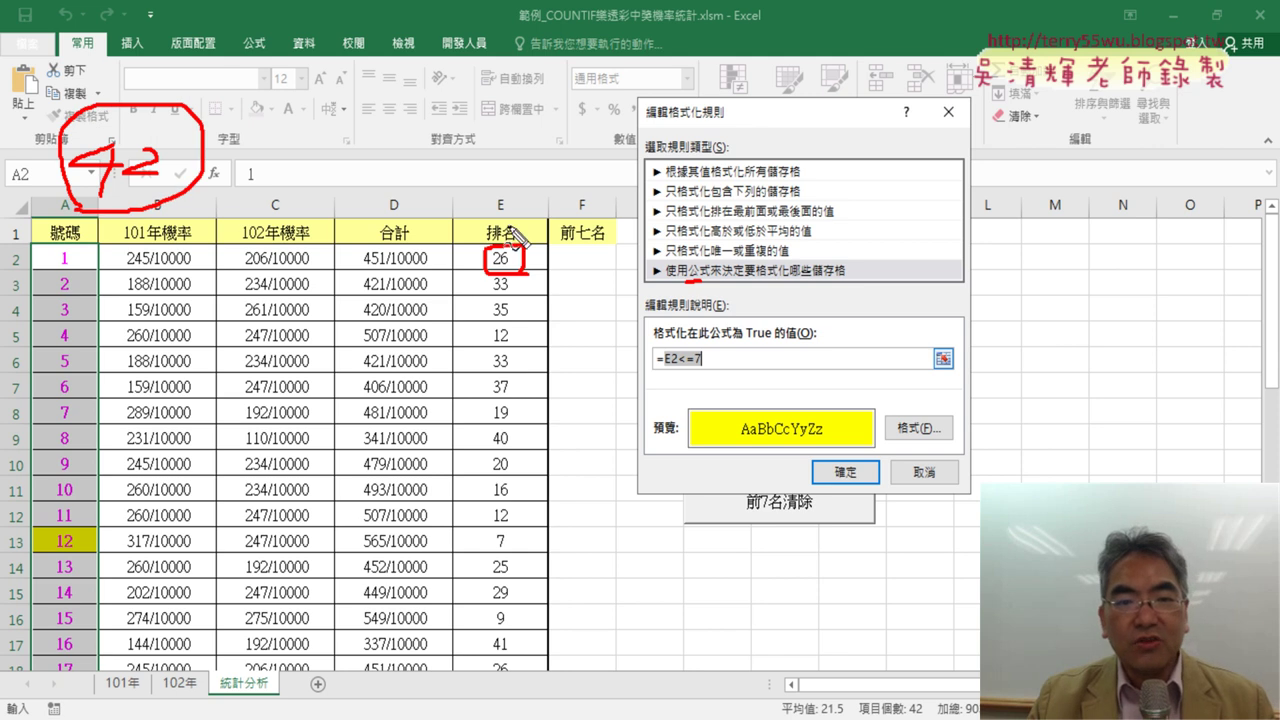
drag(511, 280, 512, 392)
drag(495, 343, 530, 356)
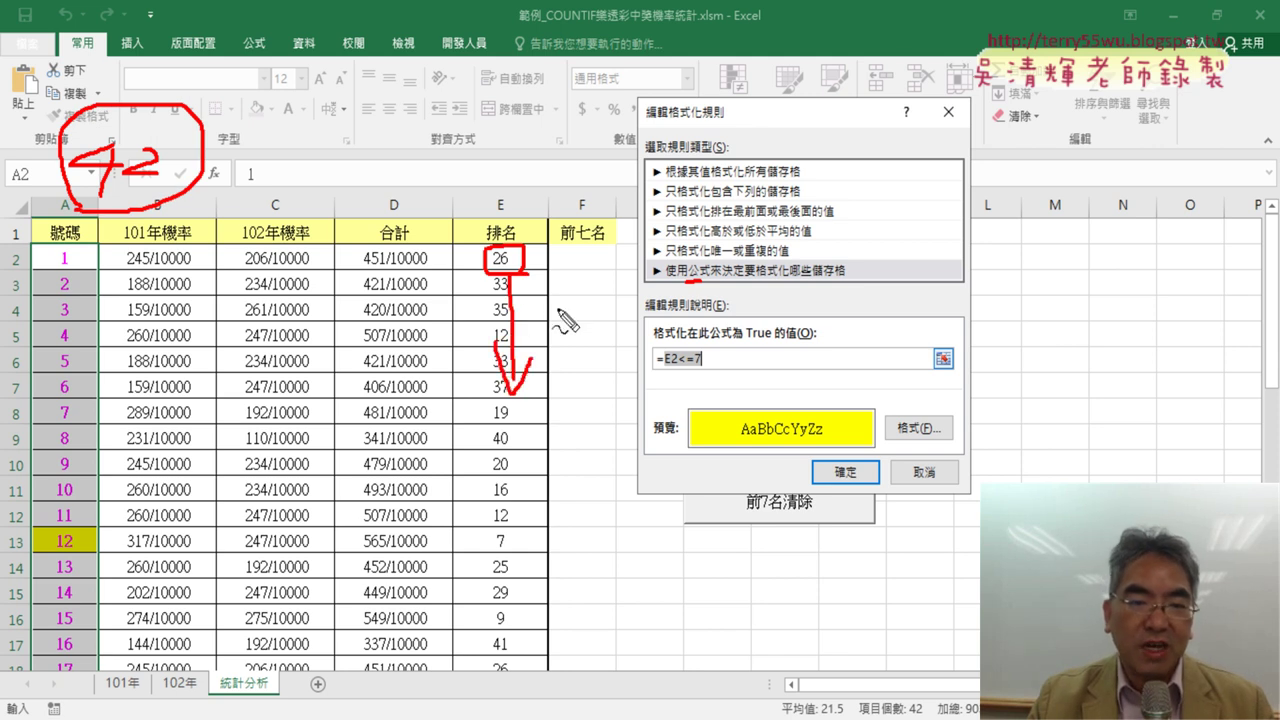
mouse_move(560, 298)
mouse_down()
mouse_move(582, 326)
mouse_move(560, 356)
mouse_up()
drag(590, 315, 628, 342)
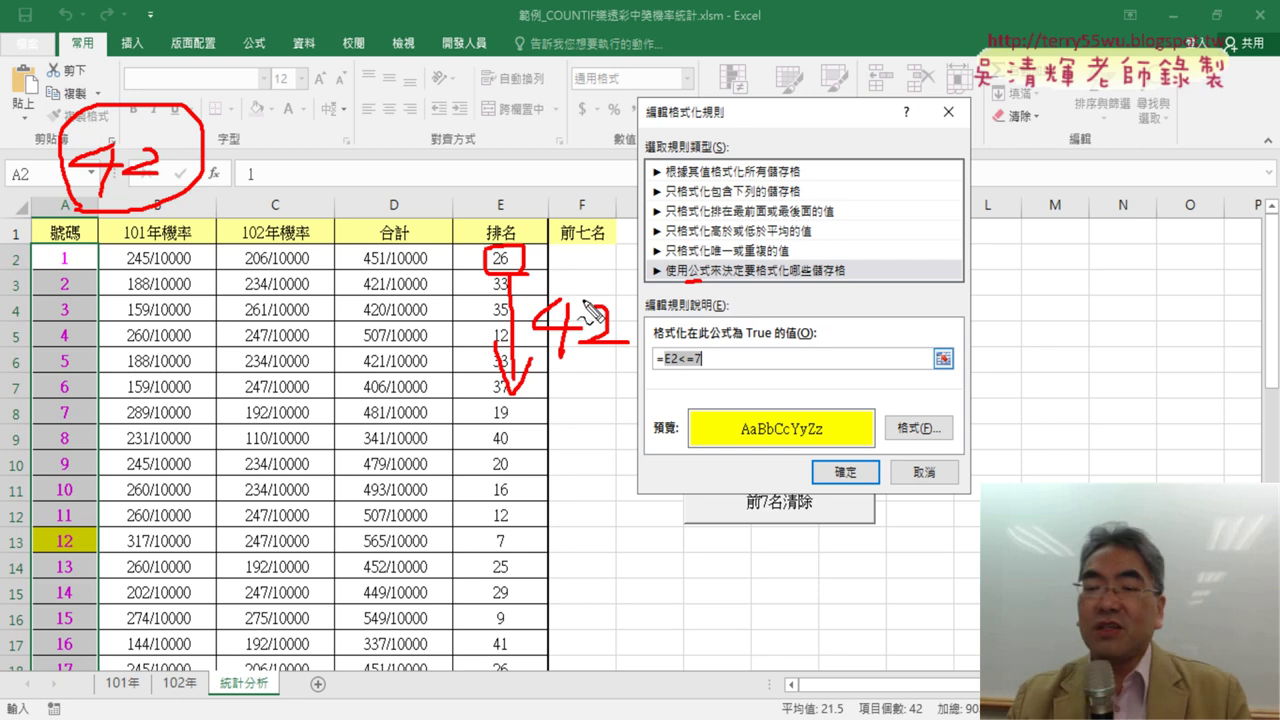
drag(658, 367, 670, 366)
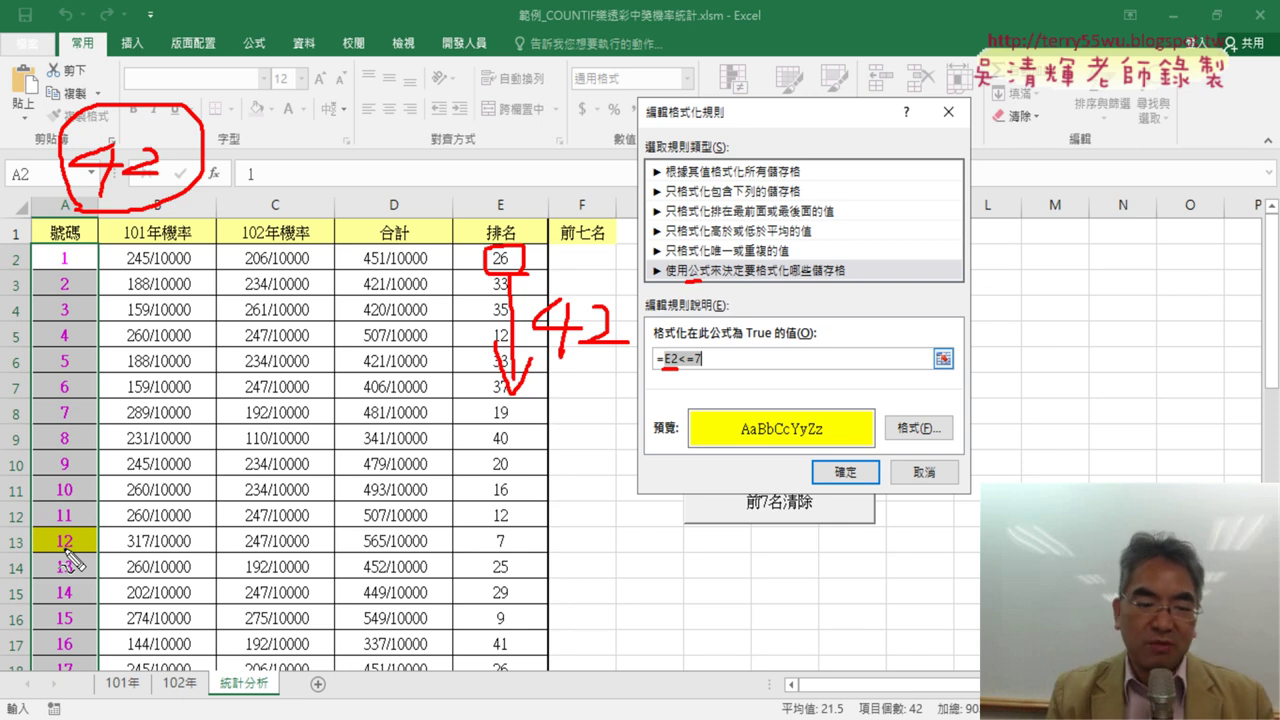
key(Escape)
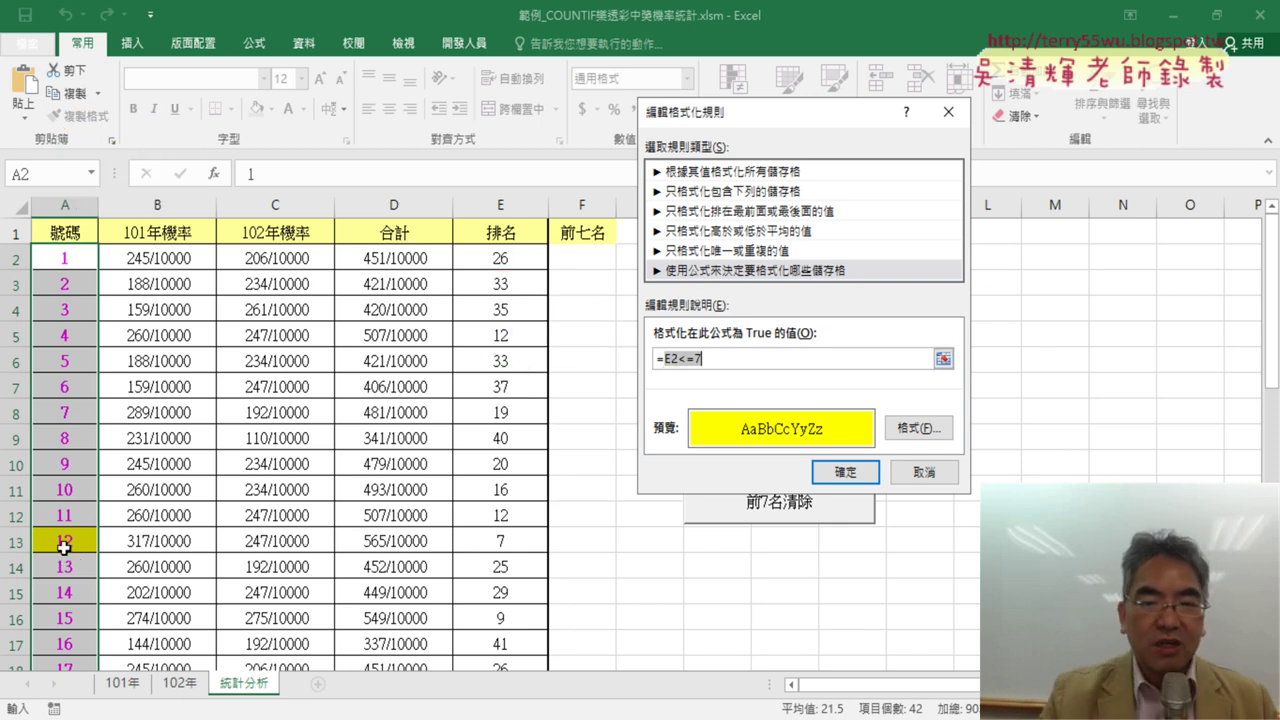
Step: Close the rule dialogs and set cell A13's fill to No Fill
click(926, 474)
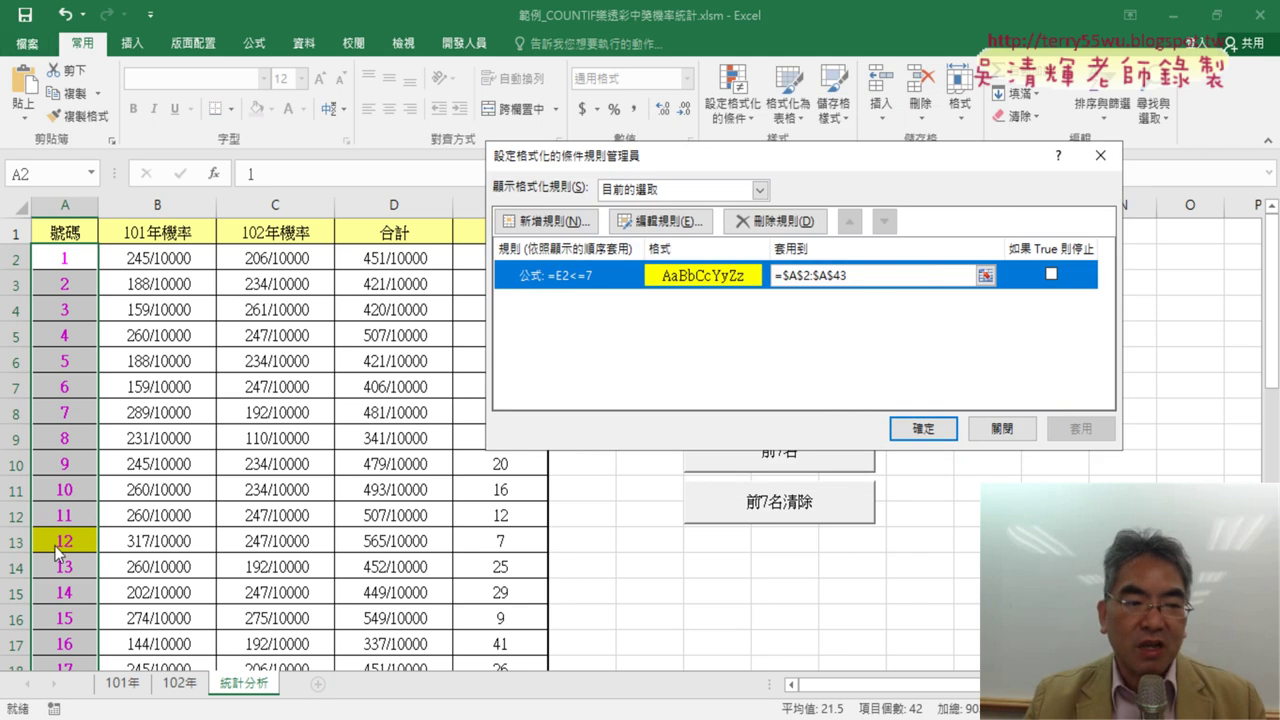
click(1001, 428)
click(71, 541)
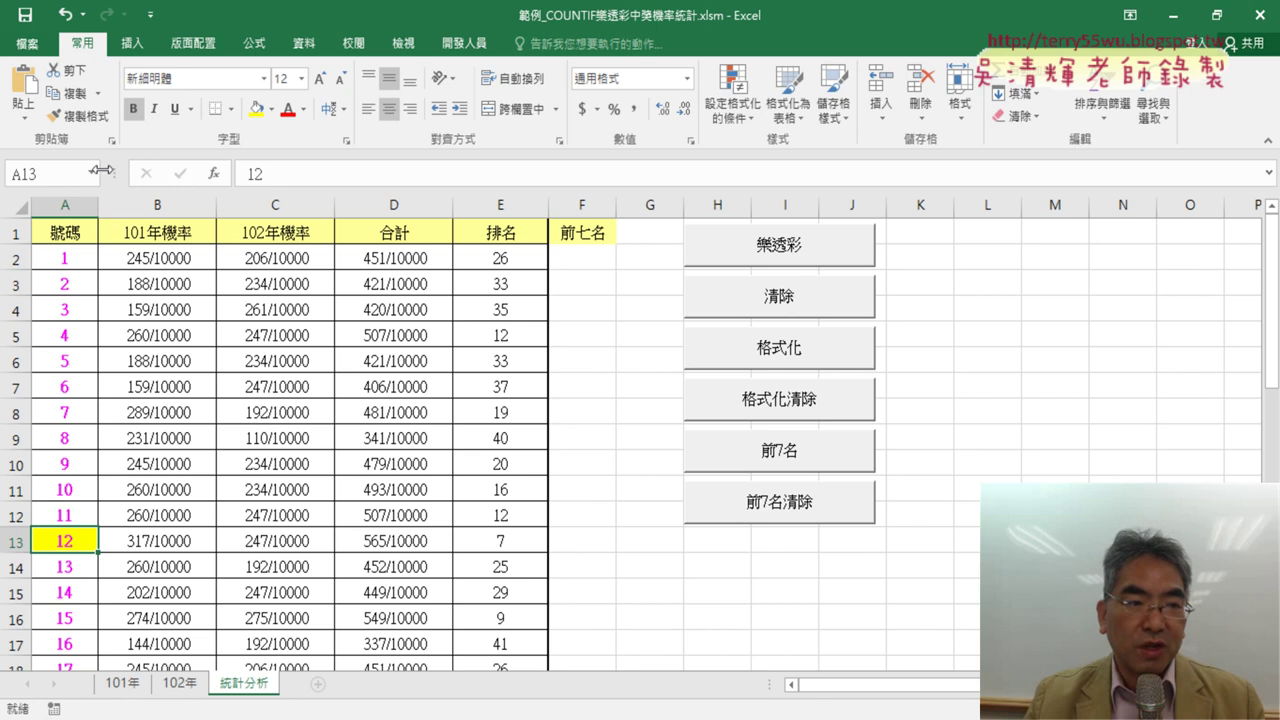
click(272, 110)
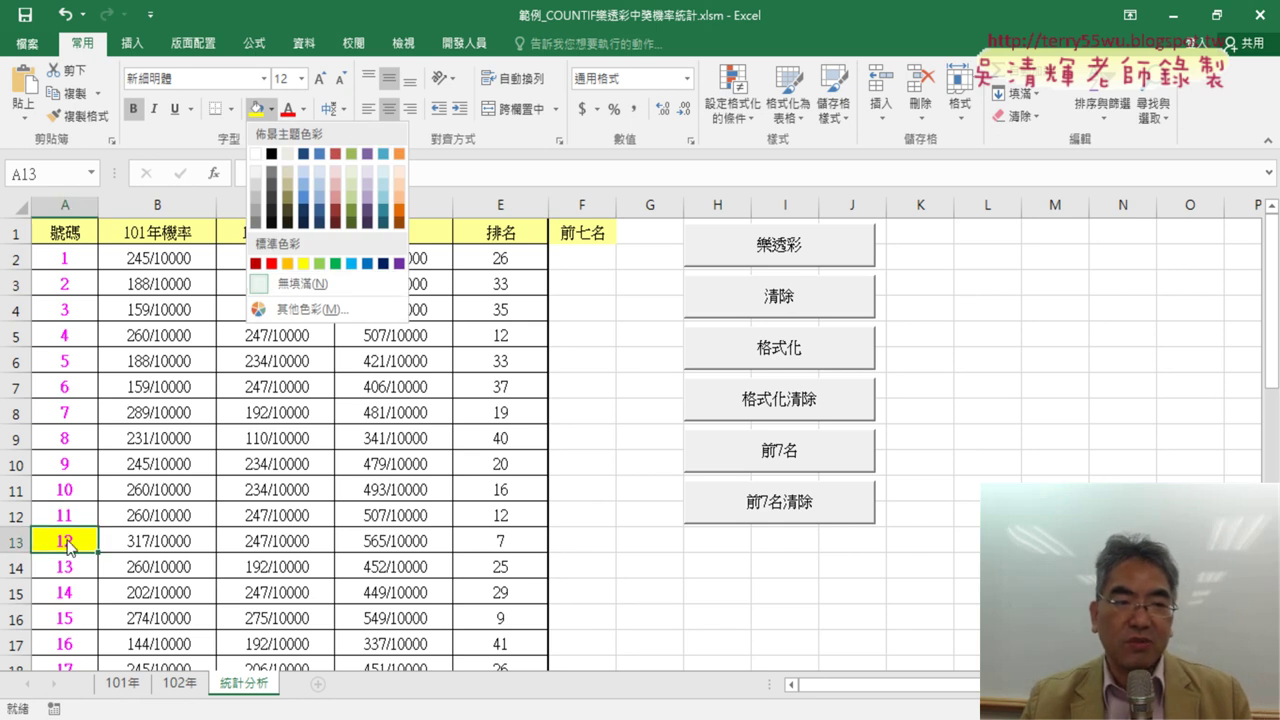
click(318, 285)
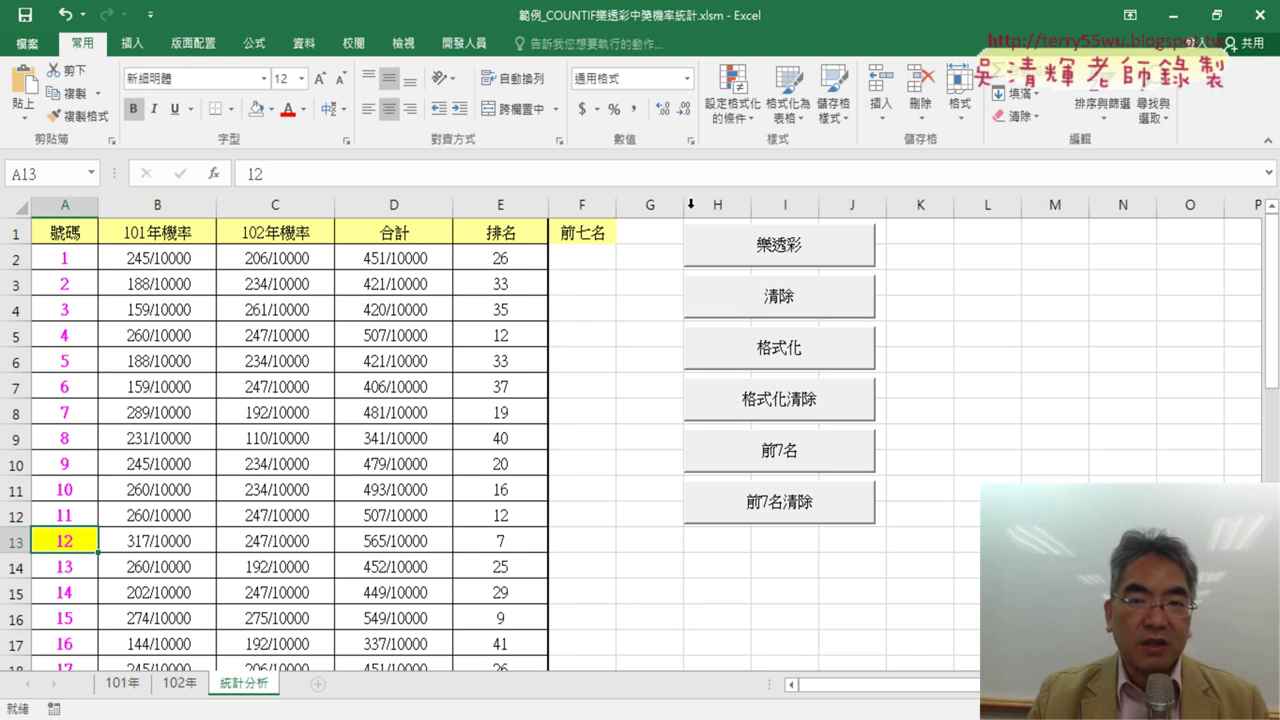
Step: Delete the =E2<=7 rule in the Conditional Formatting Rules Manager, then select A2
click(750, 110)
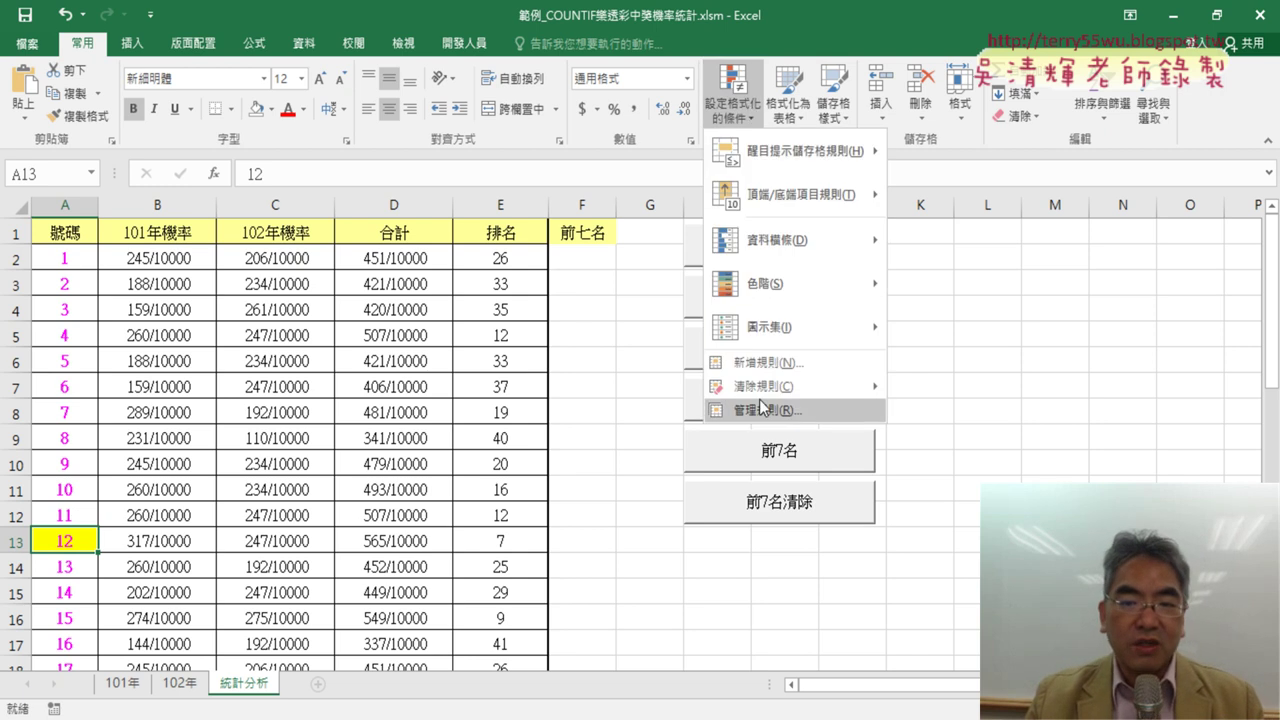
mouse_move(770, 395)
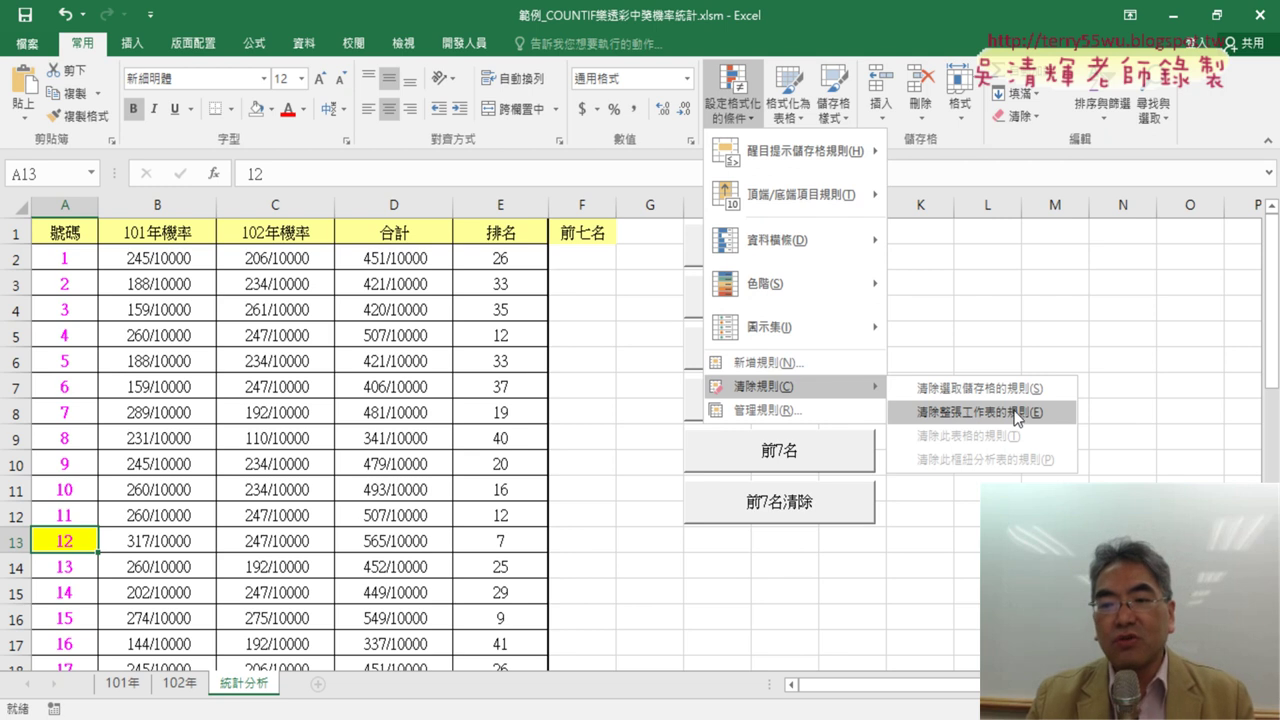
click(838, 410)
click(697, 270)
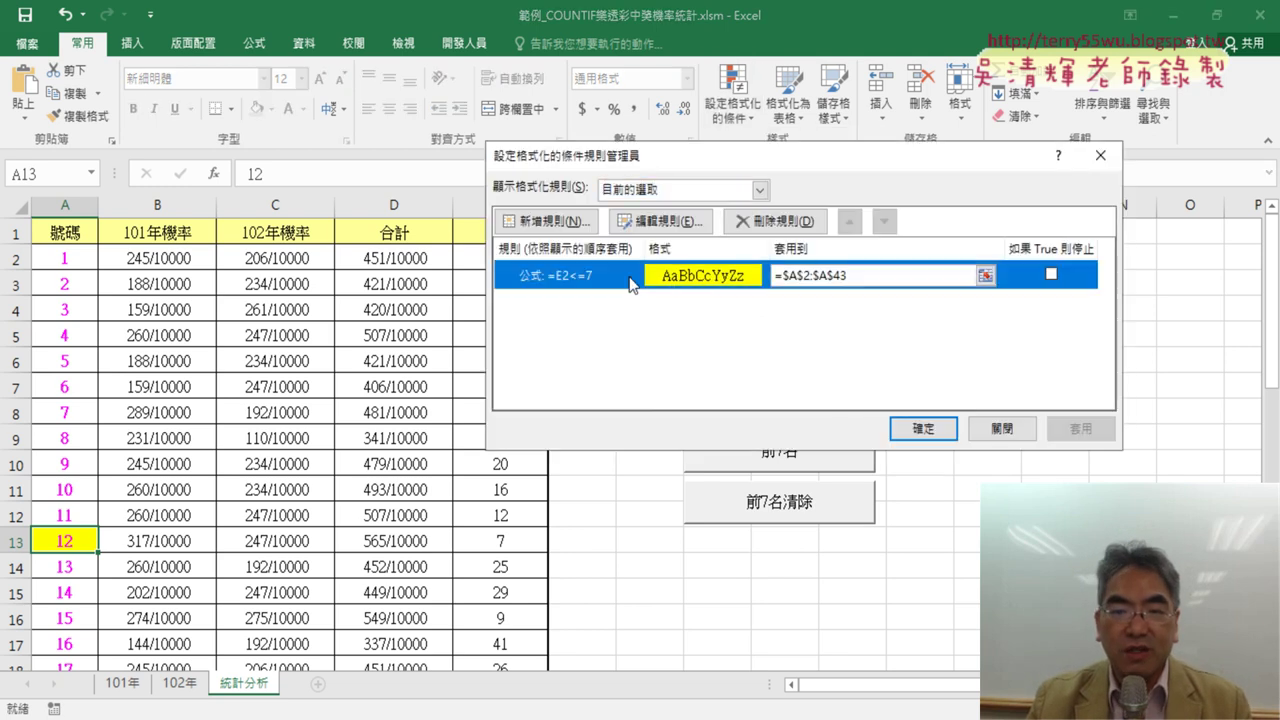
click(776, 224)
click(898, 420)
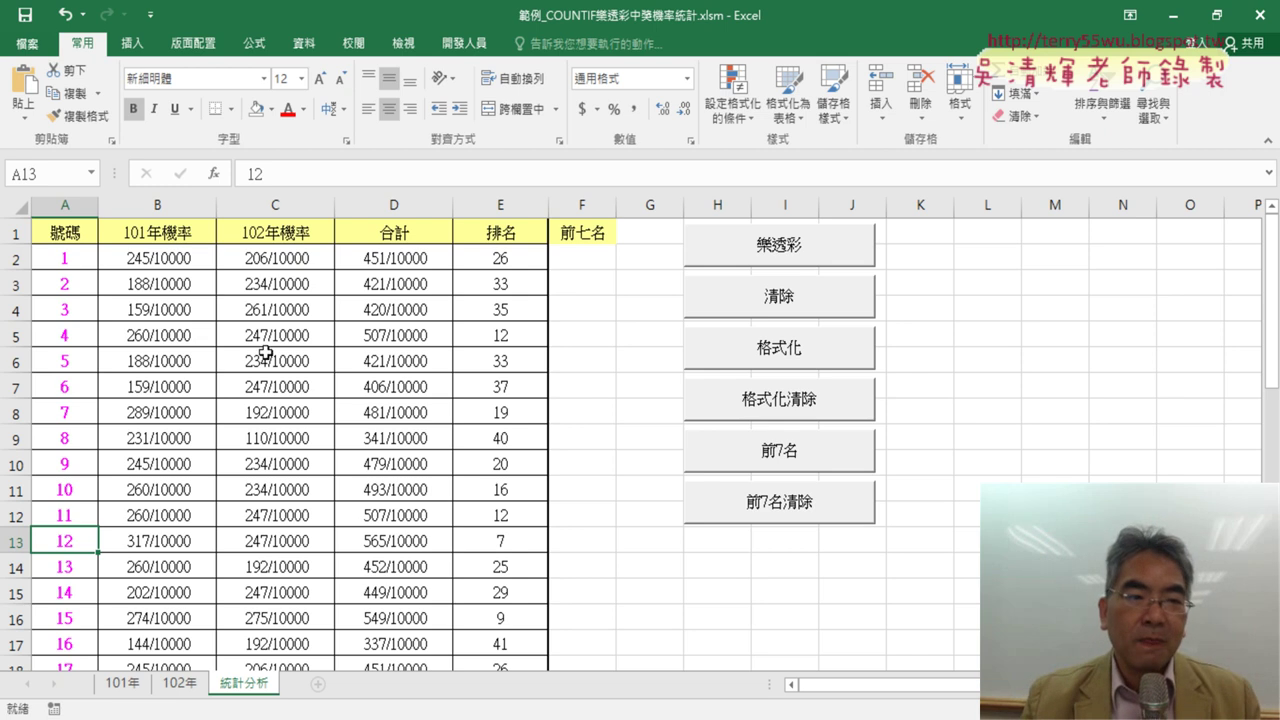
click(64, 260)
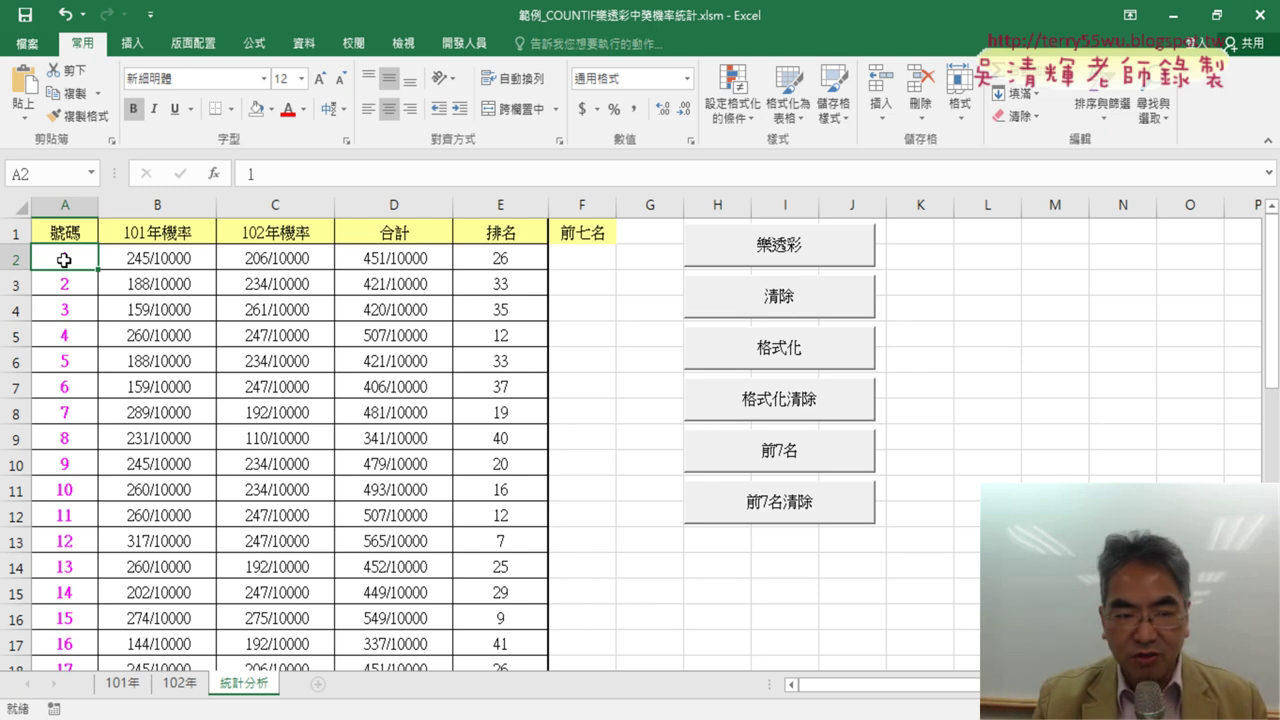
Step: Select A2:A43 and start a new formula-based rule using =E2<=7
key(ctrl+shift+Down)
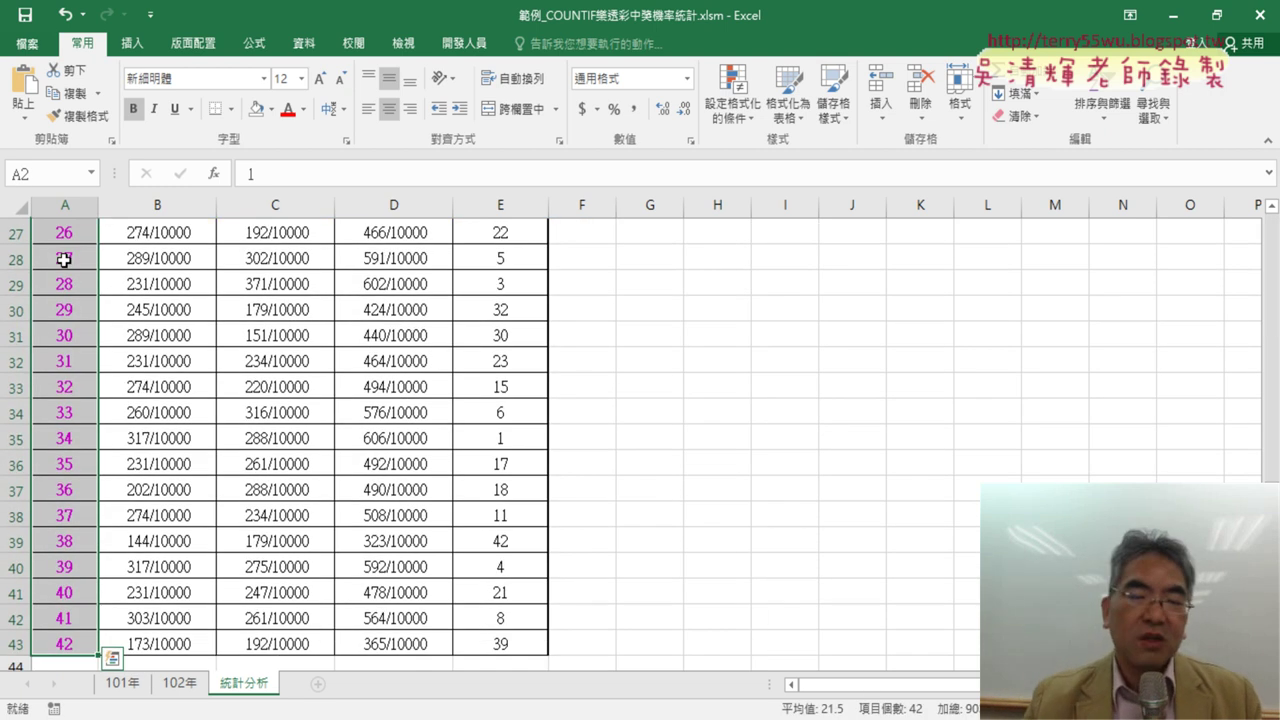
click(724, 112)
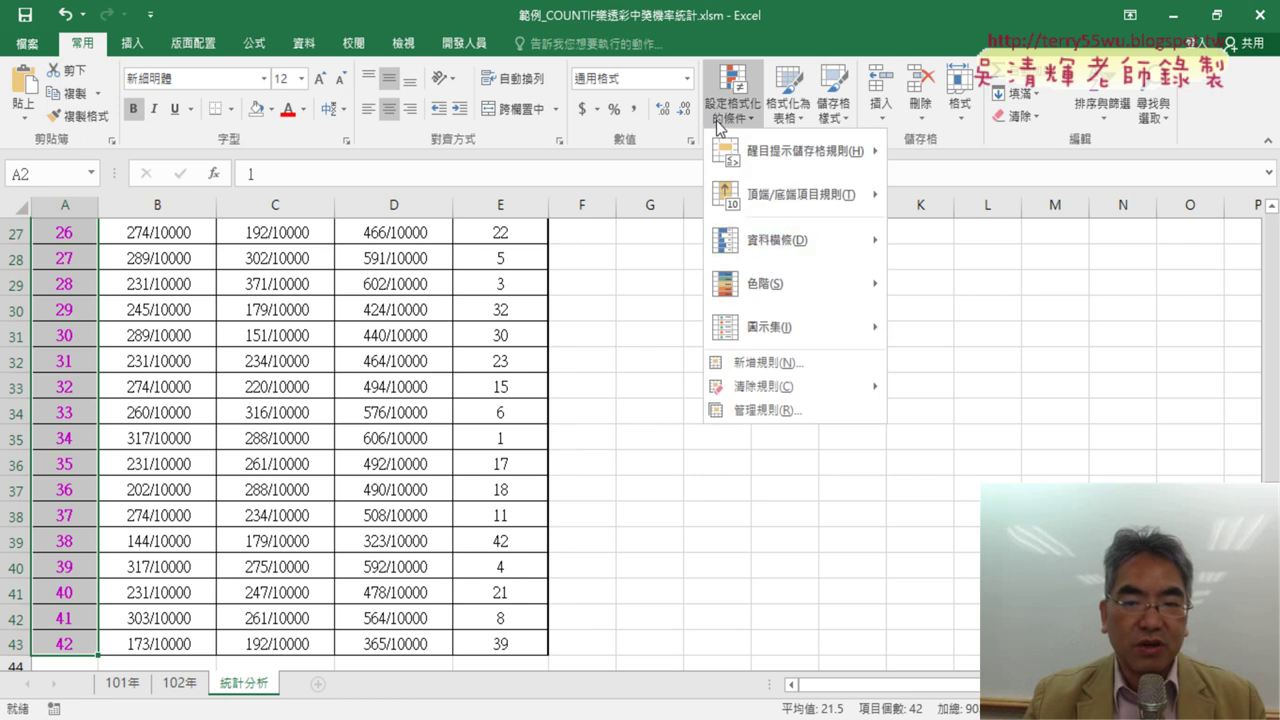
click(772, 364)
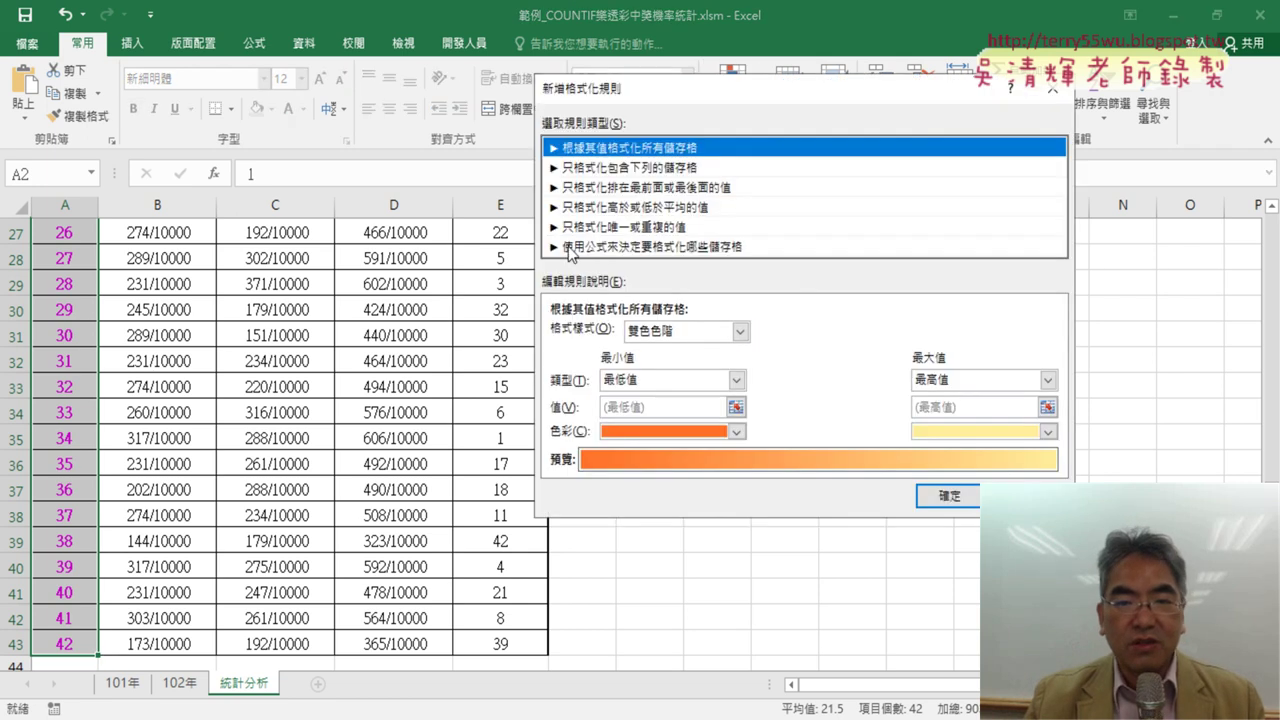
click(570, 247)
drag(684, 81, 807, 98)
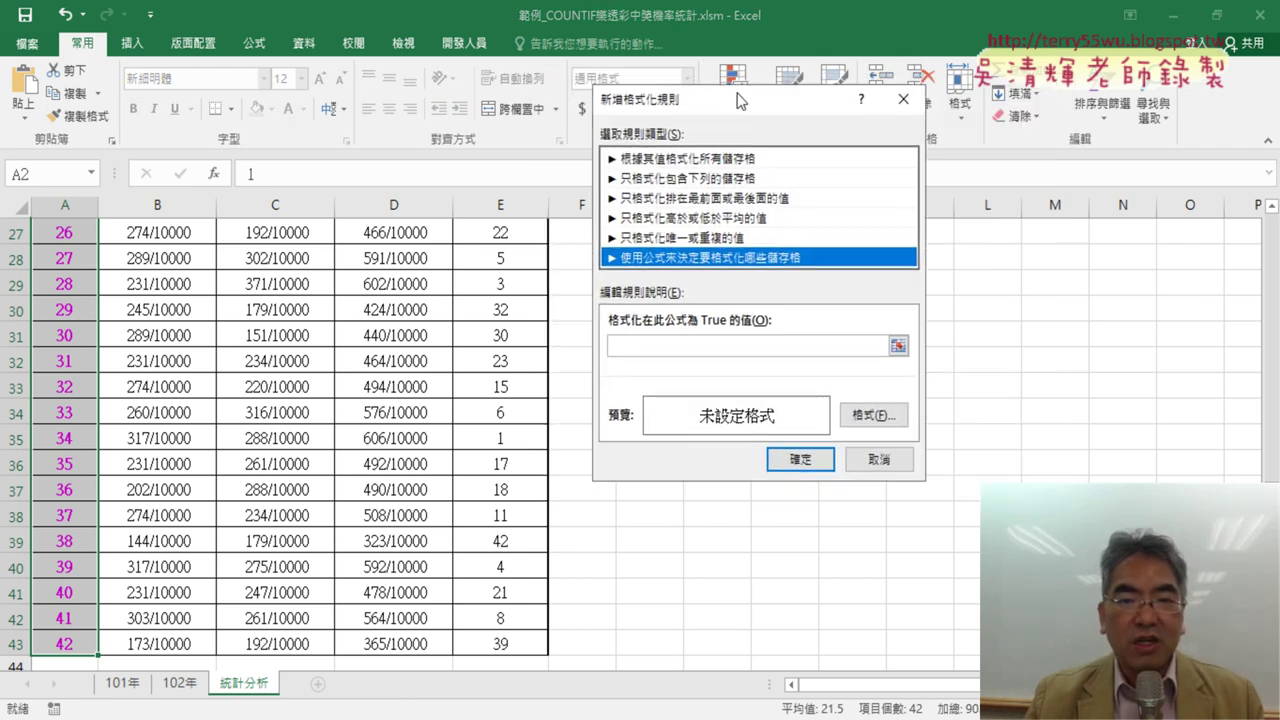
click(701, 352)
text(=)
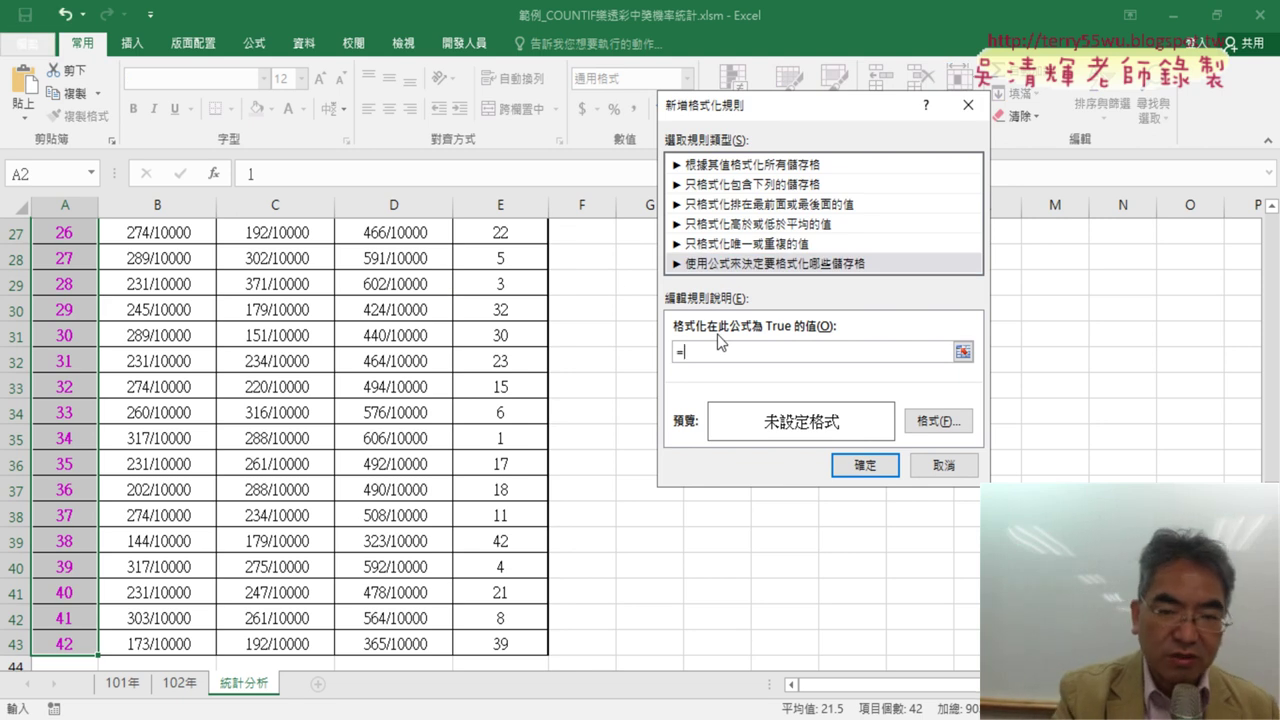
text(E2<=)
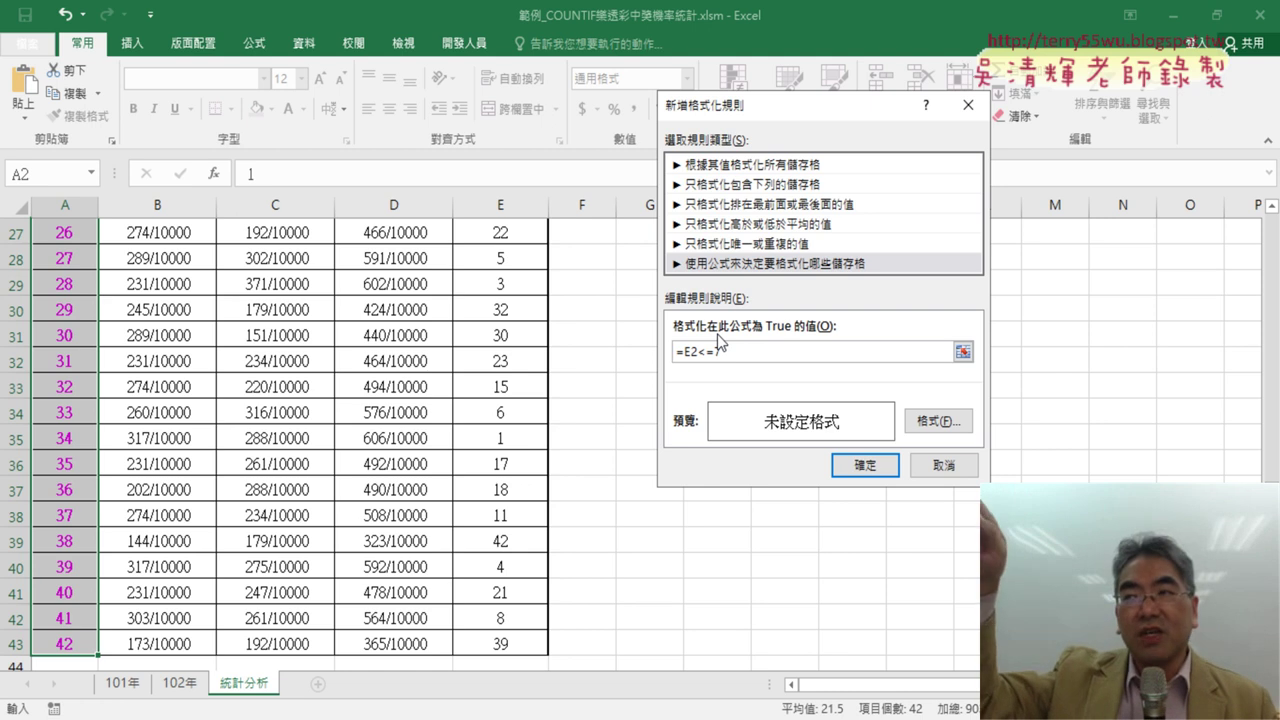
text(7)
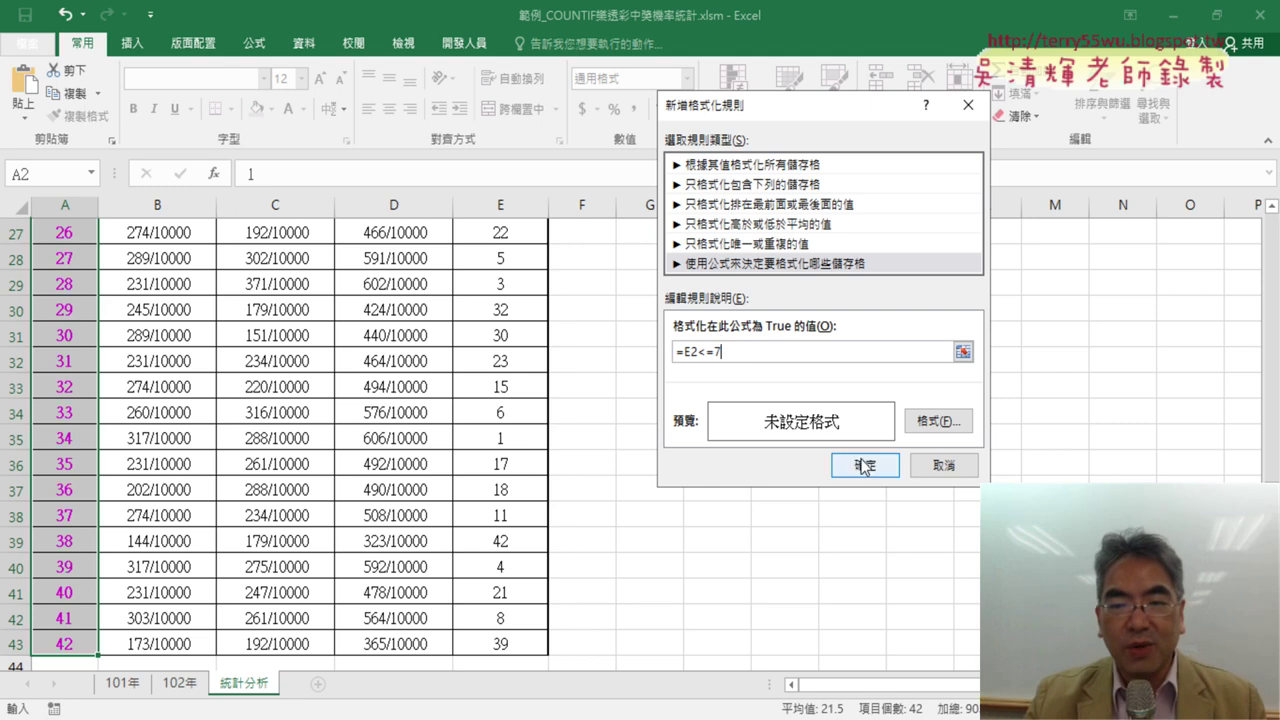
Step: Give the rule a yellow fill and apply it to A2:A43
click(955, 425)
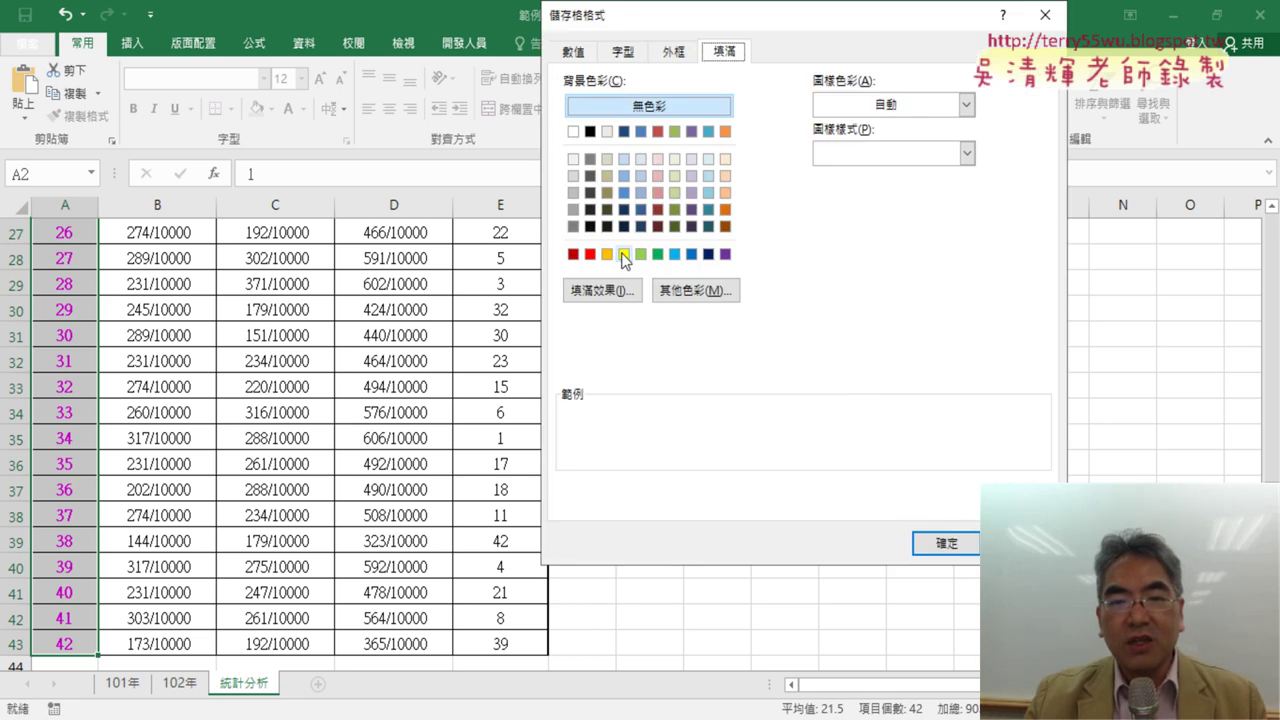
click(623, 254)
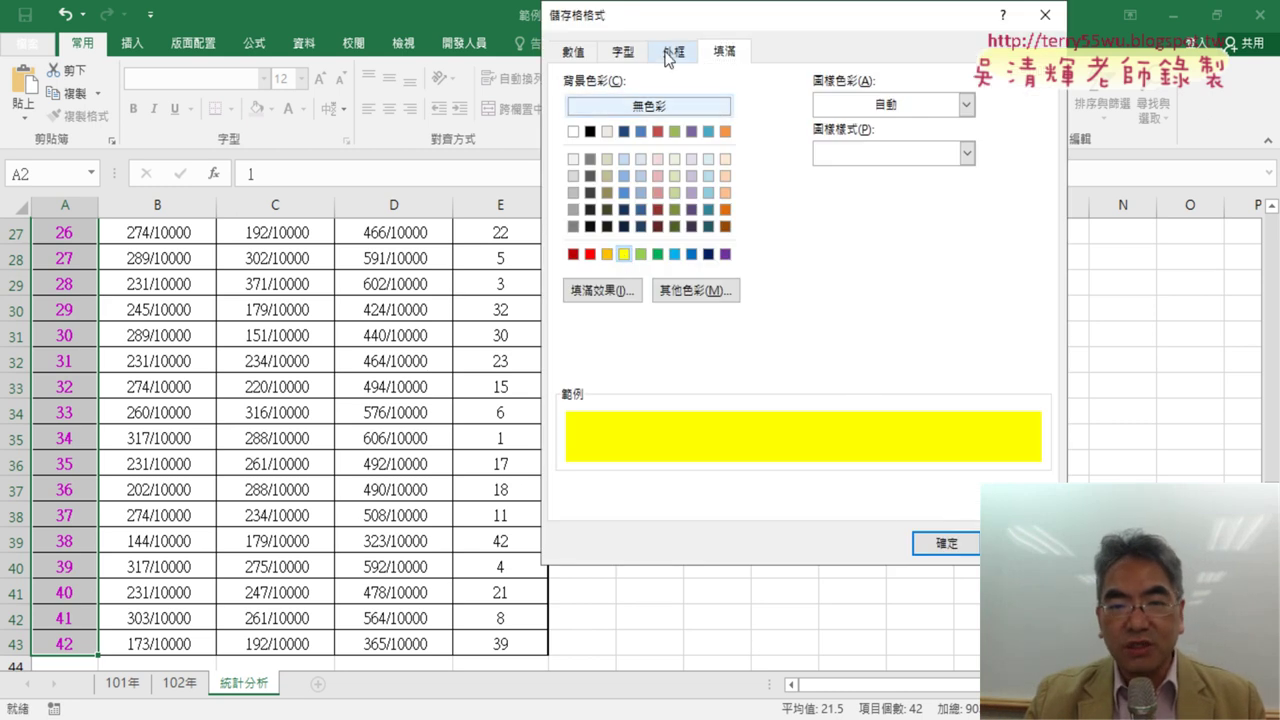
click(923, 550)
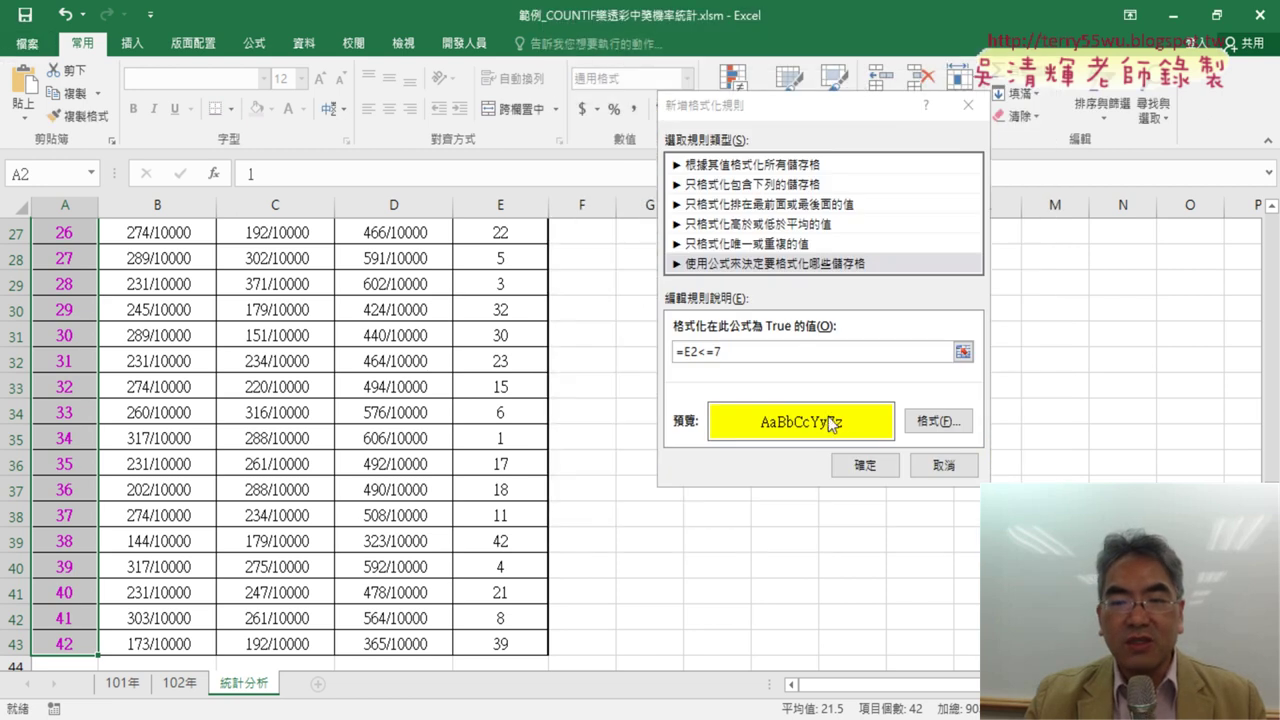
click(864, 466)
Step: Scroll back to the top and switch to EVO Class Management
scroll(591, 354, up, 4)
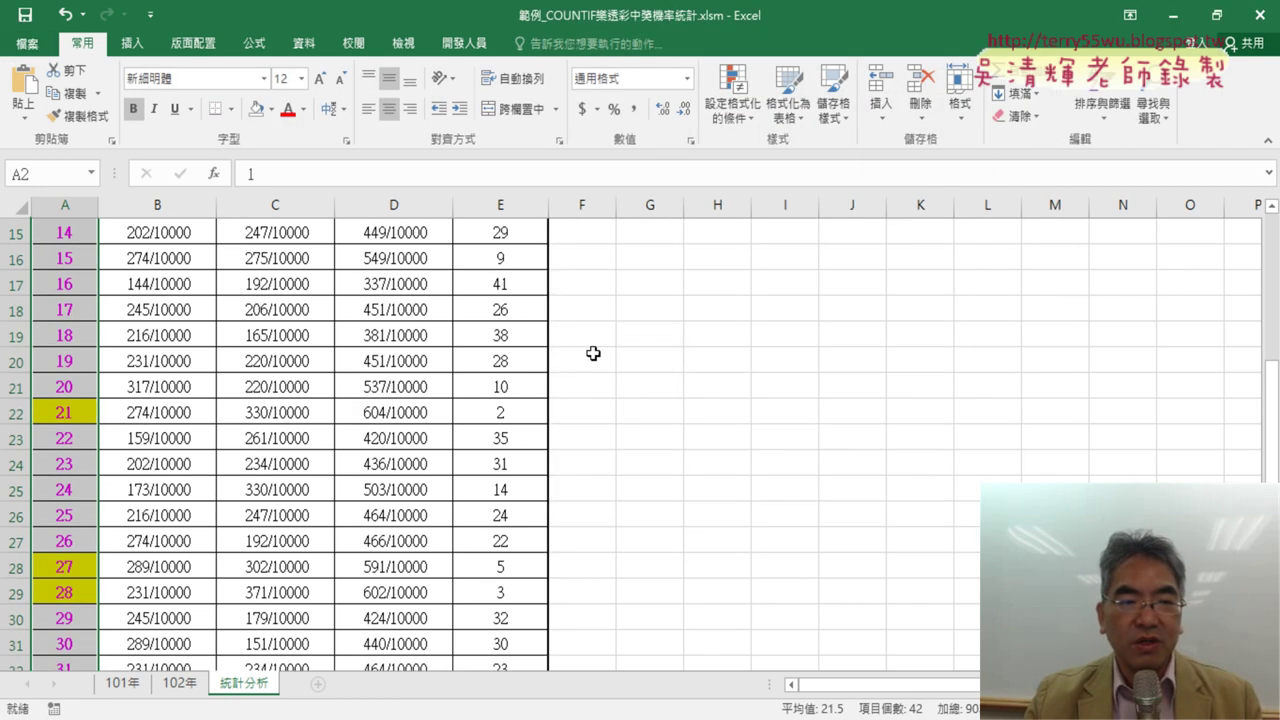
scroll(593, 353, up, 5)
mouse_move(746, 10)
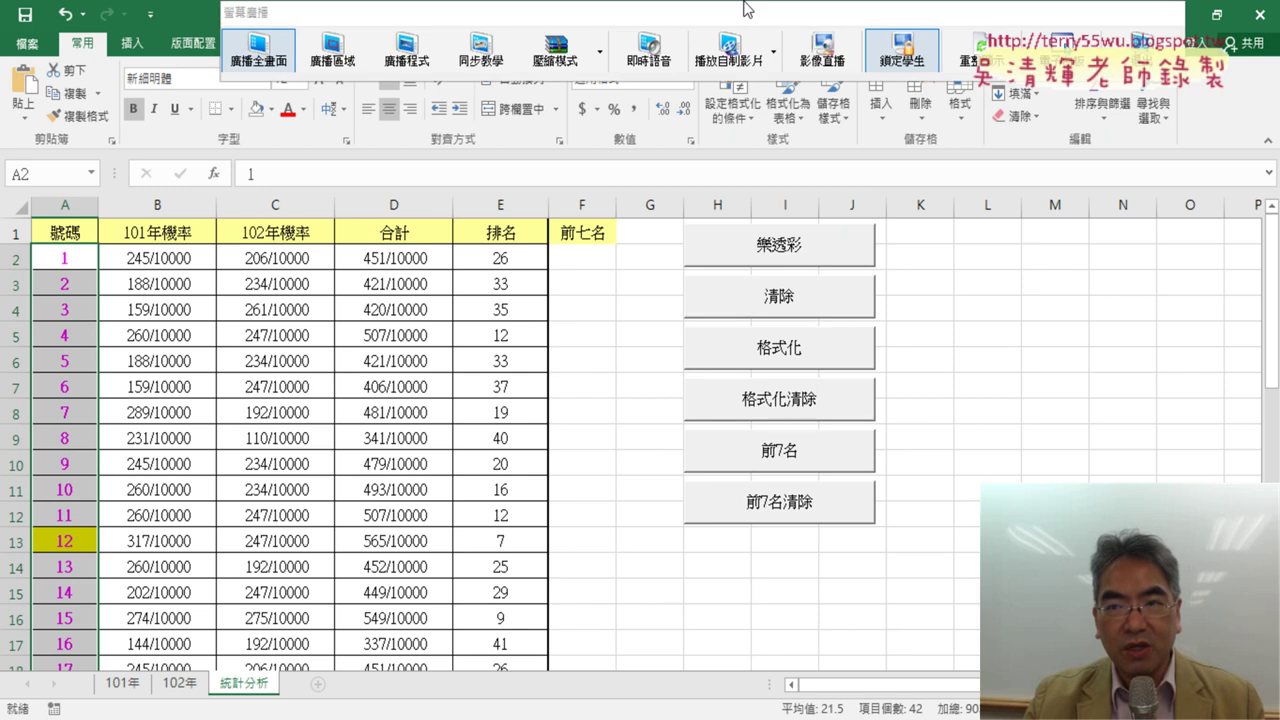
click(1141, 60)
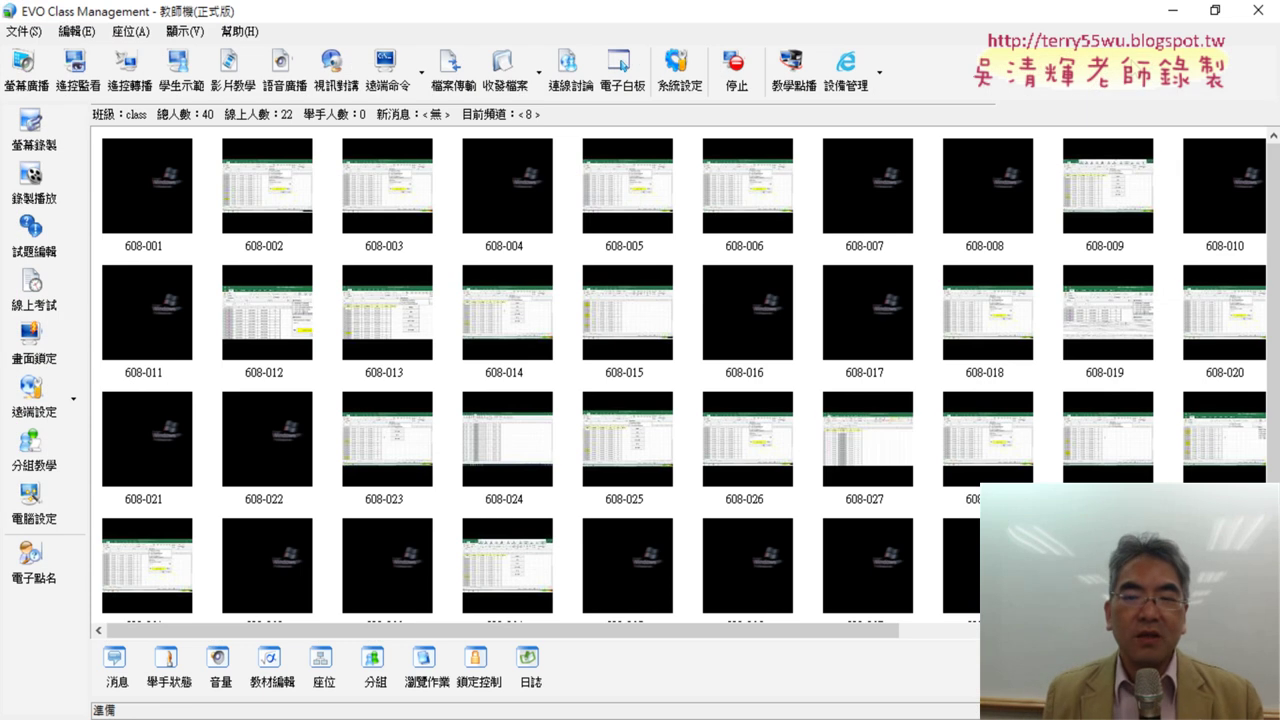